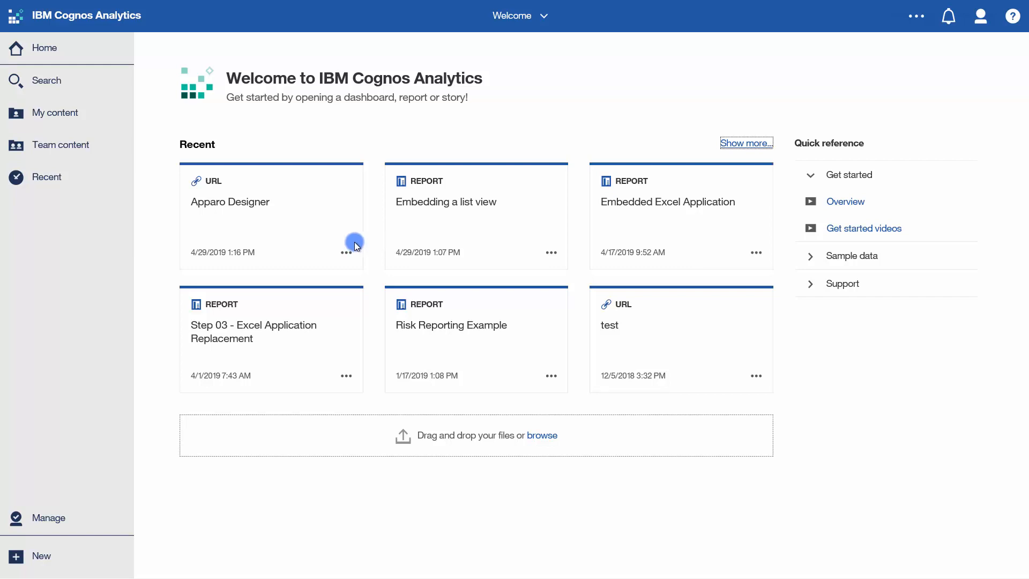
# - Open the Business Case My_1st_Table_BC in Apparo Designer and show its link code for IBM Cognos reports
pyautogui.click(301, 229)
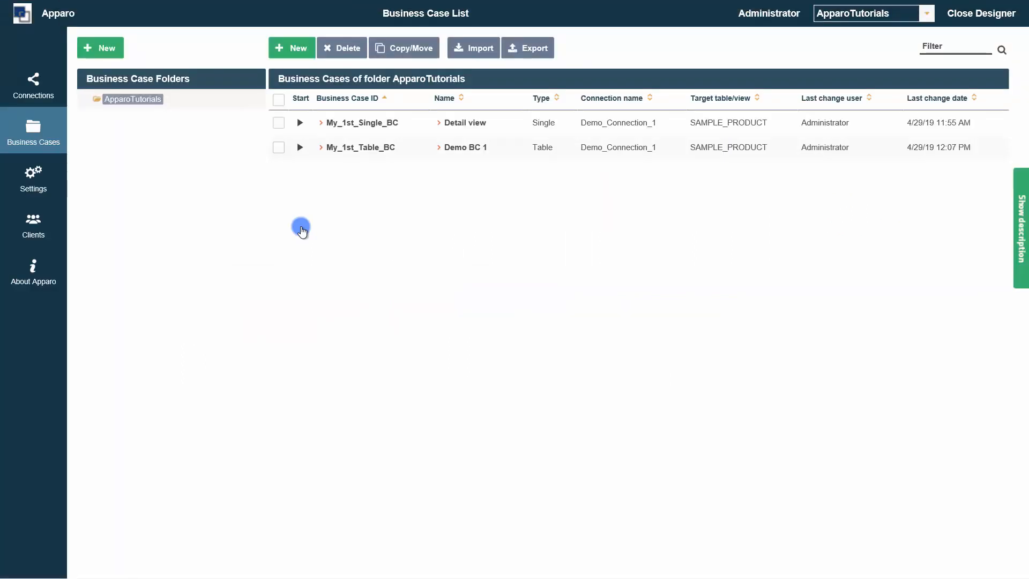
pyautogui.click(349, 148)
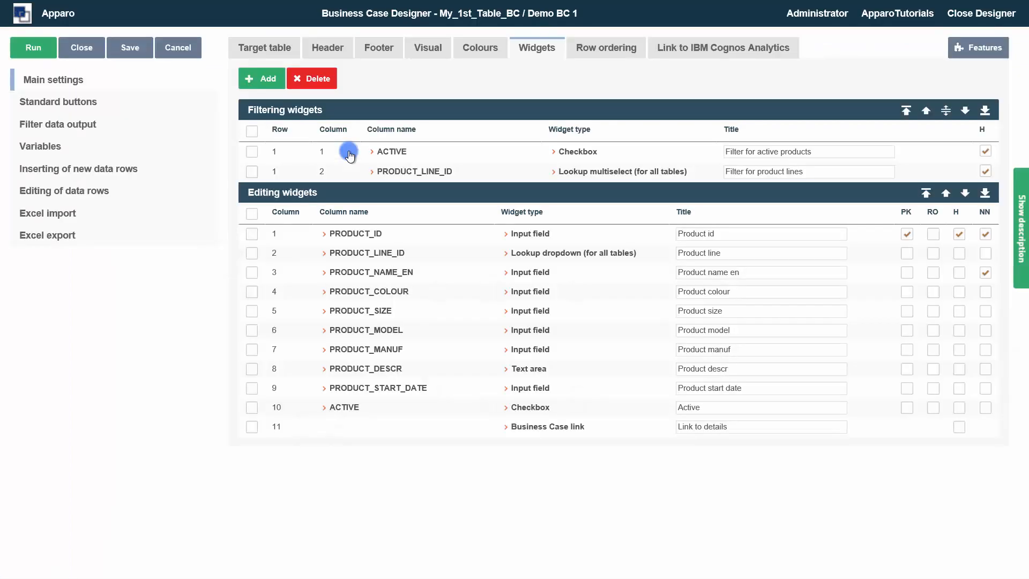
pyautogui.click(675, 52)
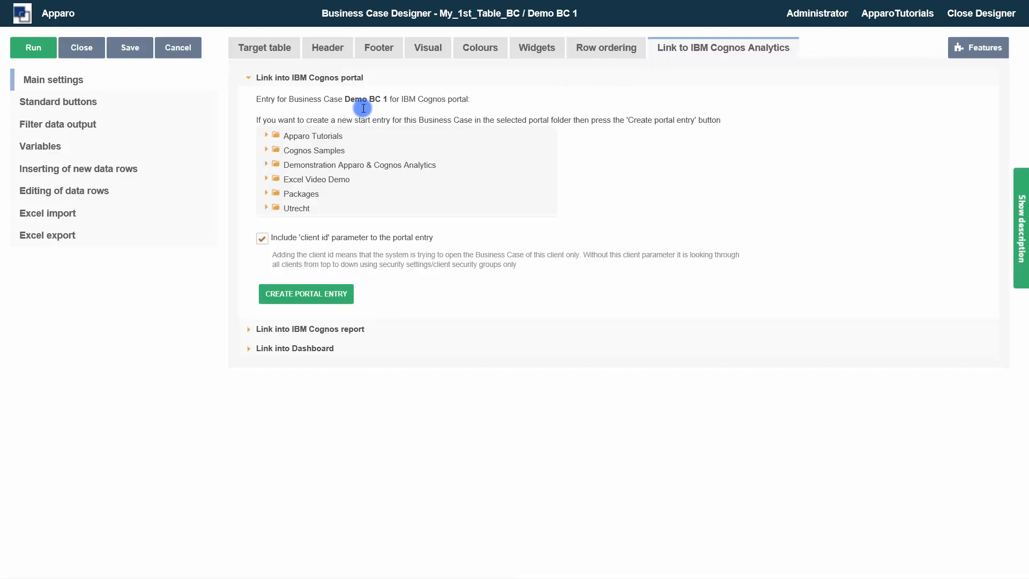
pyautogui.click(309, 329)
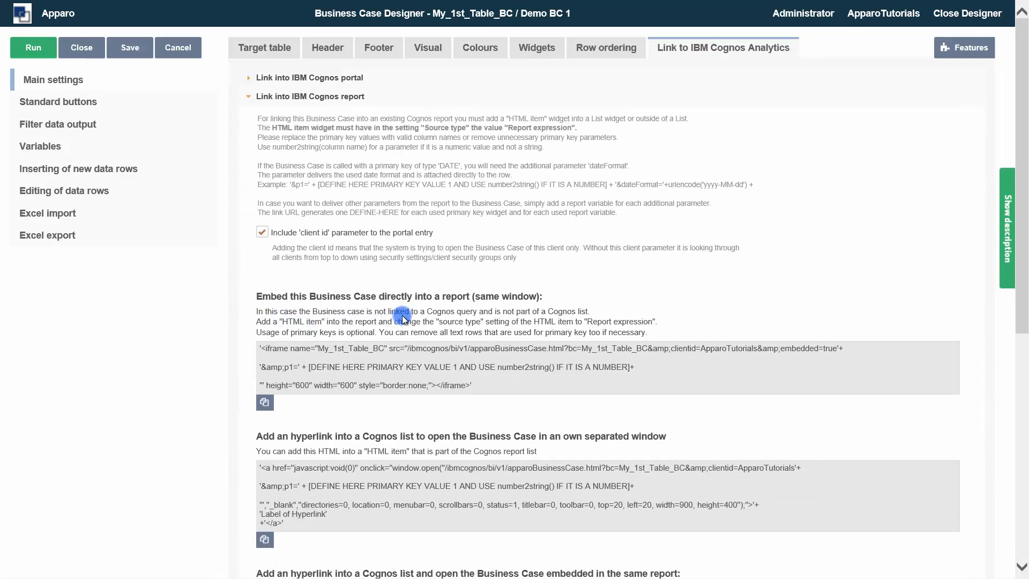
# - Review the report link options and copy the HTML for embedding the Business Case directly into a report in the same window
pyautogui.scroll(-8, 403, 318)
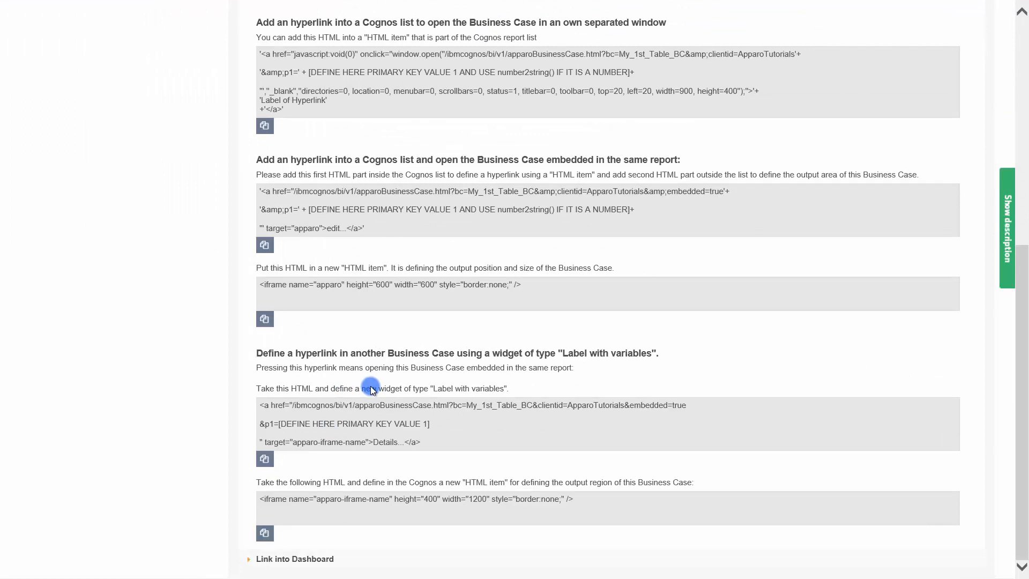
pyautogui.scroll(8, 371, 389)
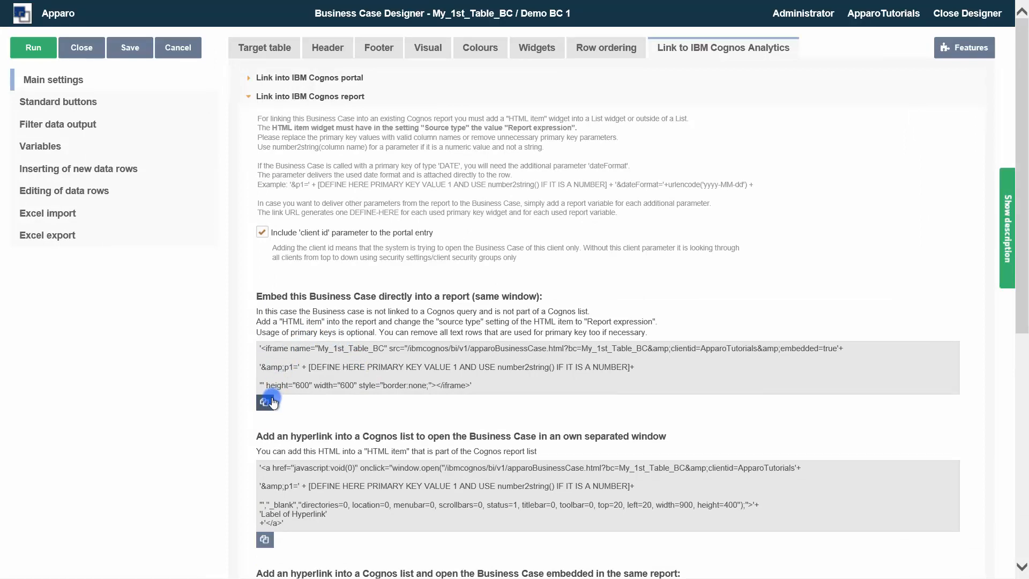
pyautogui.scroll(-8, 265, 407)
pyautogui.scroll(8, 265, 407)
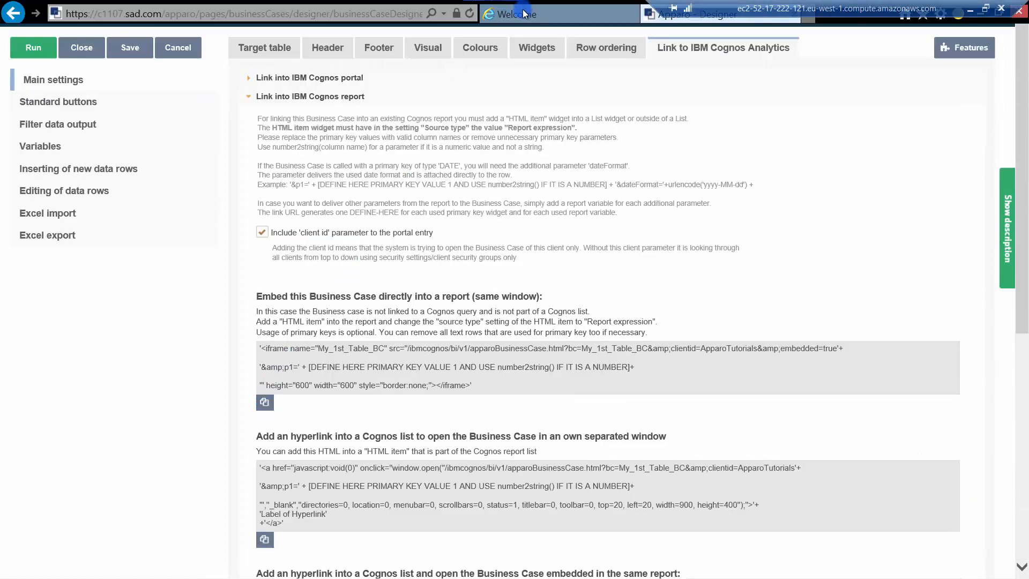
# - Switch to IBM Cognos Analytics and open the report "Embedding a list view" for editing
pyautogui.click(513, 14)
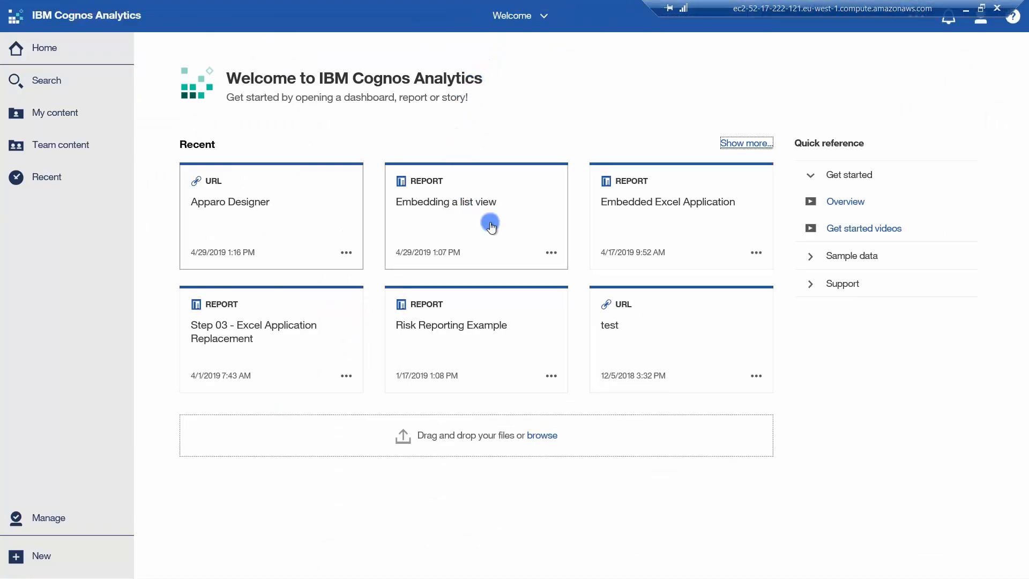
pyautogui.click(510, 243)
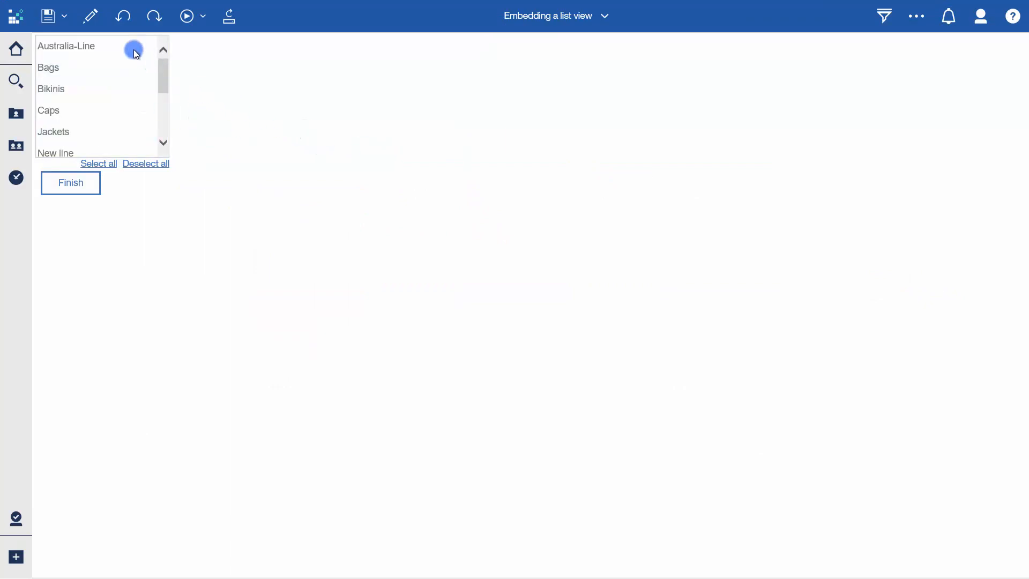
pyautogui.click(83, 17)
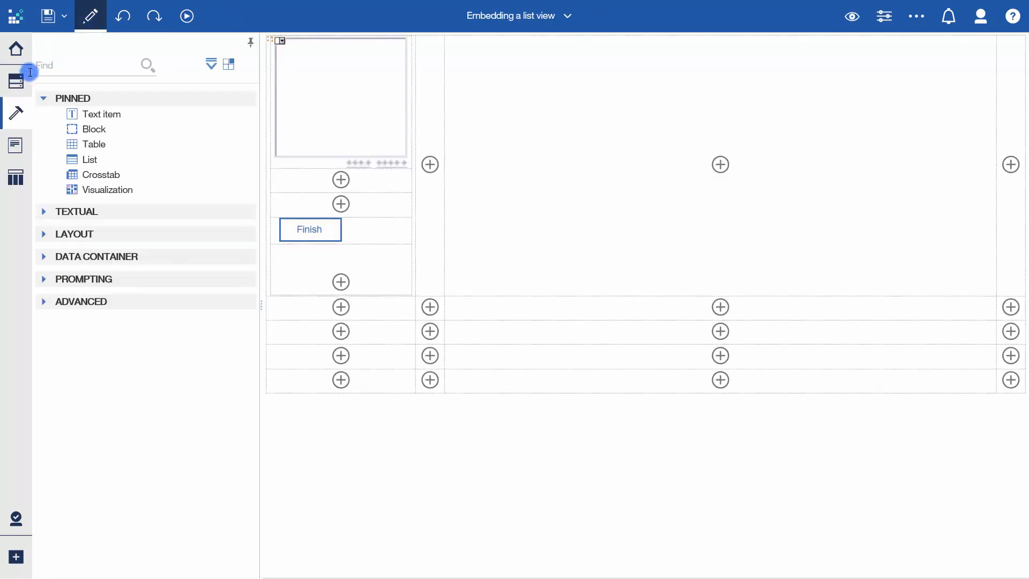
# - Insert an HTML item in the wide empty cell beside the prompt and paste the copied iframe code into it, enlarging the dialog
pyautogui.click(78, 302)
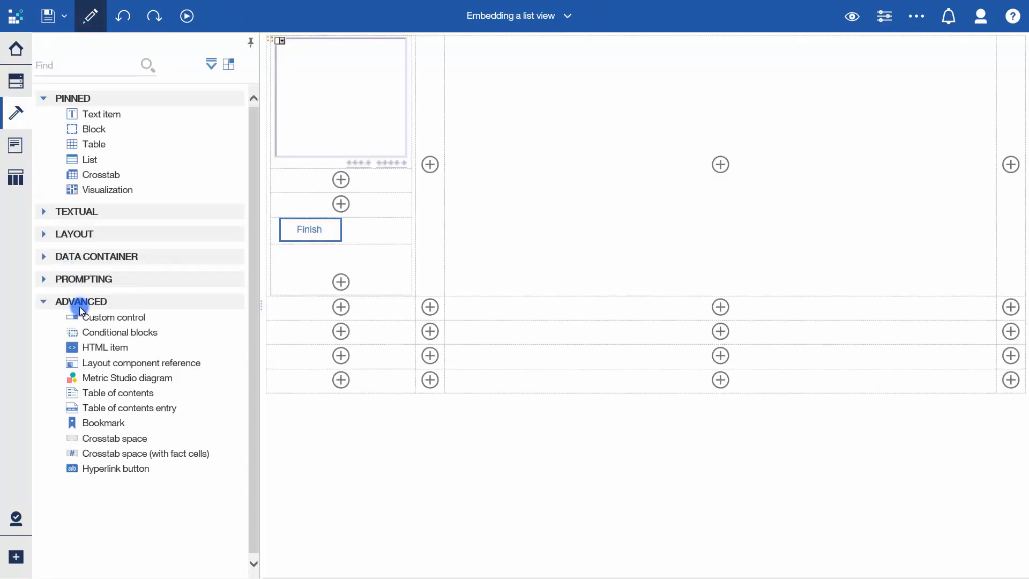
pyautogui.moveTo(95, 347); pyautogui.dragTo(591, 197)
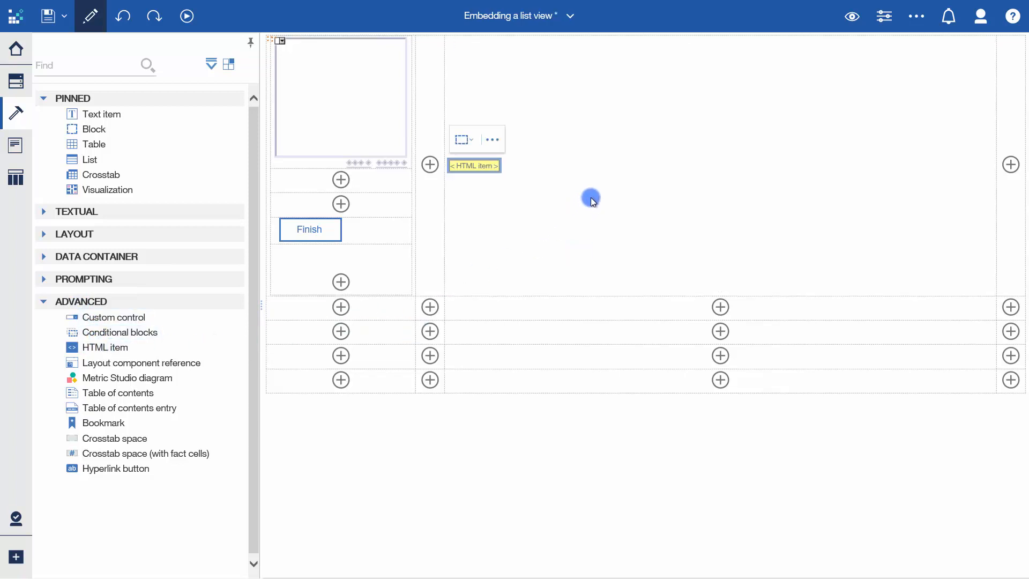
pyautogui.doubleClick(480, 166)
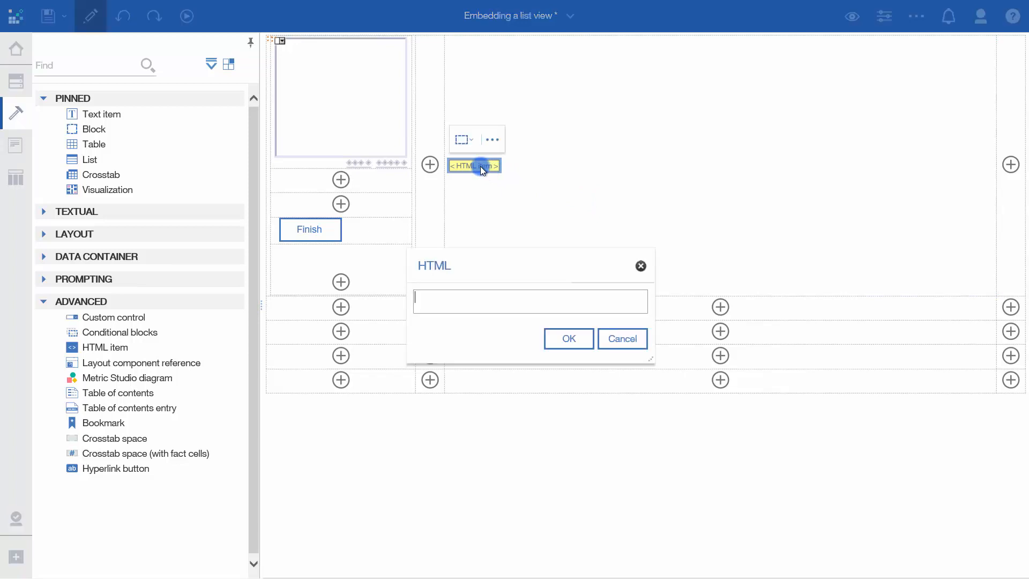
pyautogui.moveTo(658, 365); pyautogui.dragTo(799, 477)
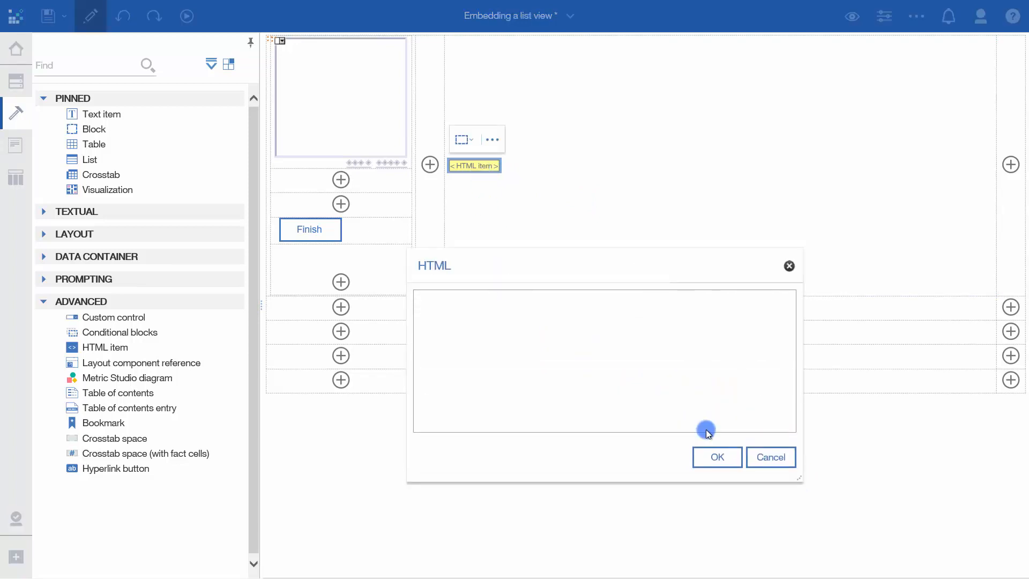
pyautogui.click(548, 335)
pyautogui.hotkey('ctrl', 'v')
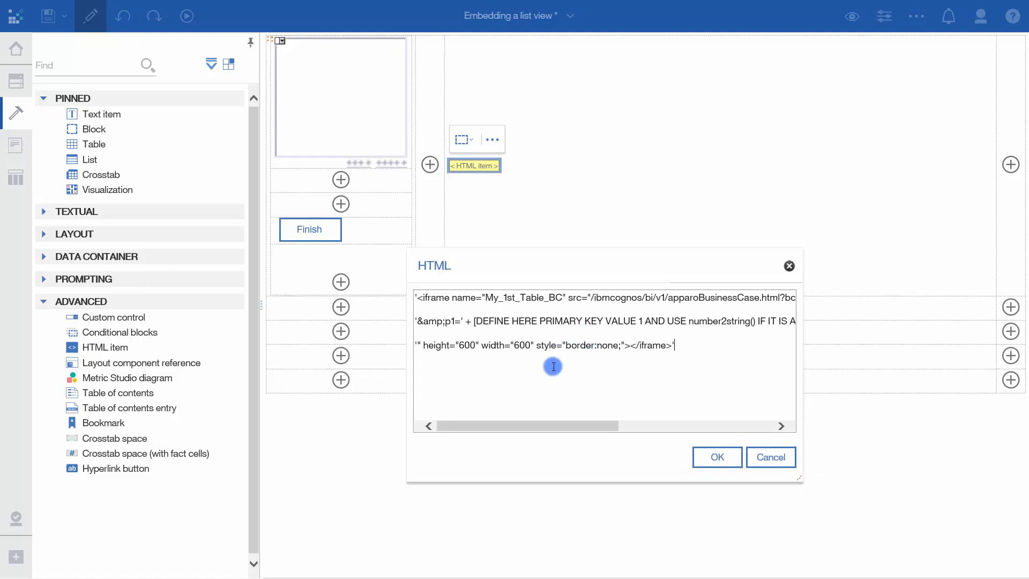
pyautogui.moveTo(799, 477); pyautogui.dragTo(983, 489)
pyautogui.moveTo(655, 266); pyautogui.dragTo(505, 207)
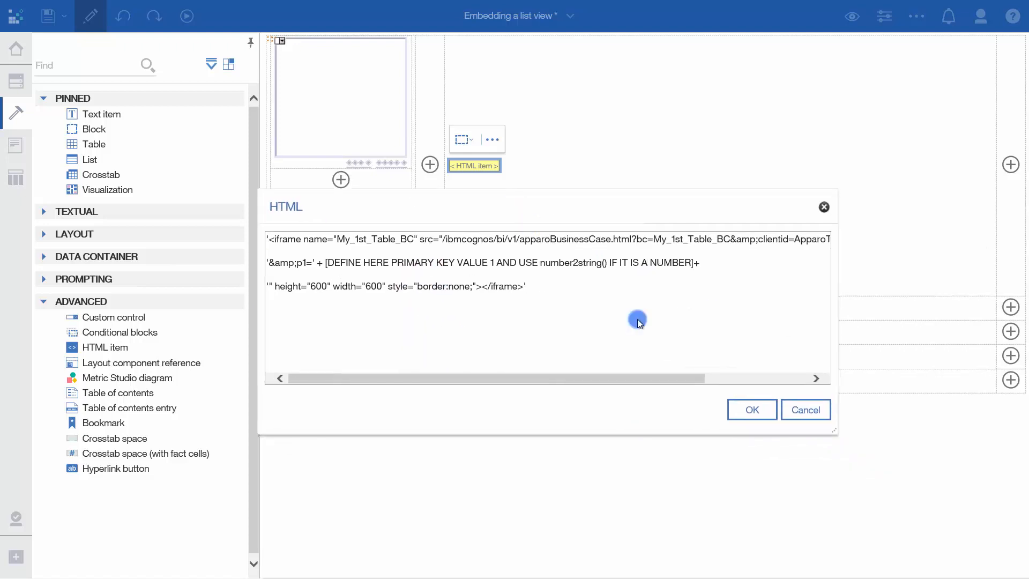
pyautogui.moveTo(834, 430); pyautogui.dragTo(968, 470)
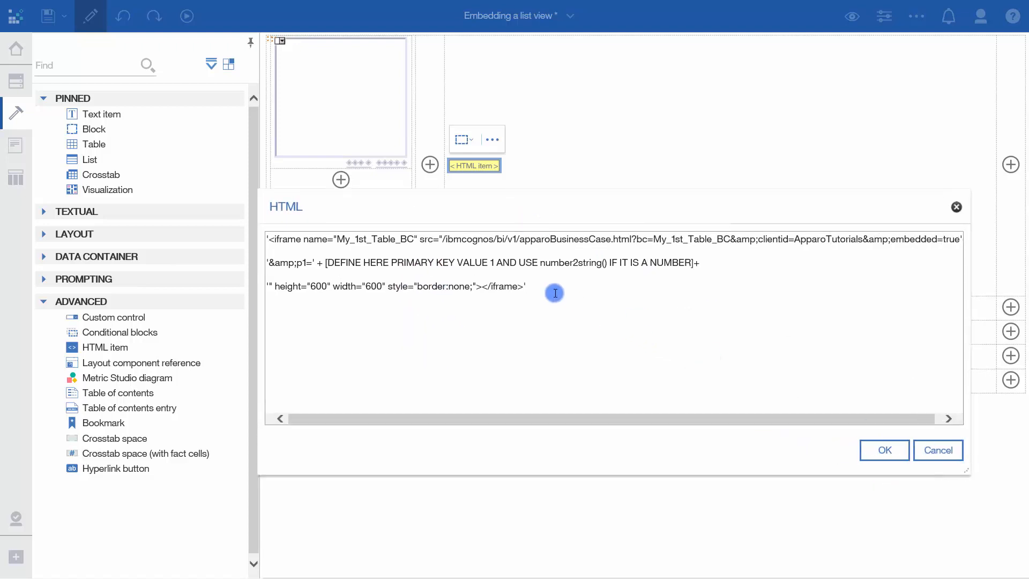
# - Remove the p1 primary key line from the iframe code and set its height to 700 and width to 1250
pyautogui.moveTo(701, 264); pyautogui.dragTo(267, 265)
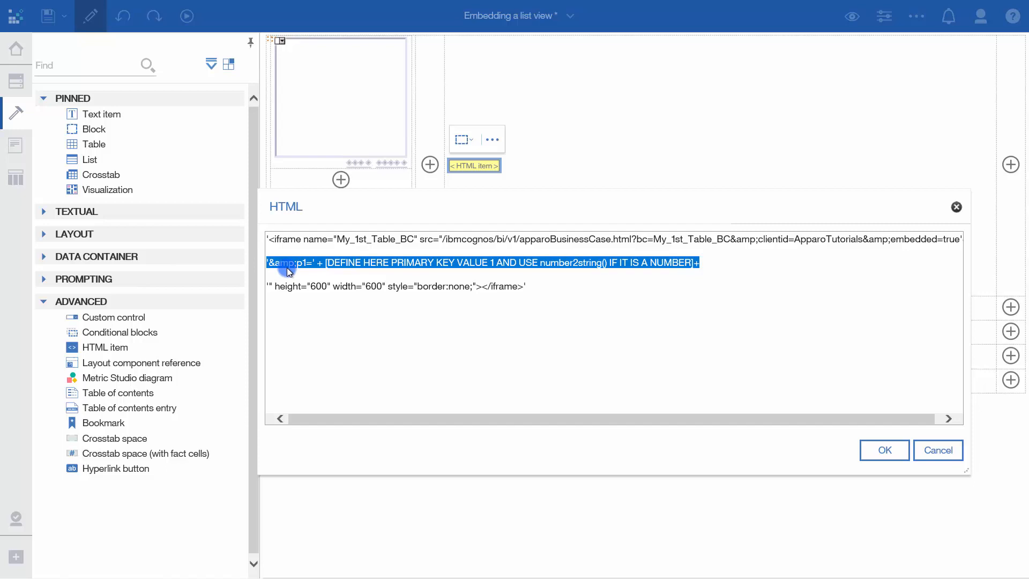
pyautogui.press('Delete')
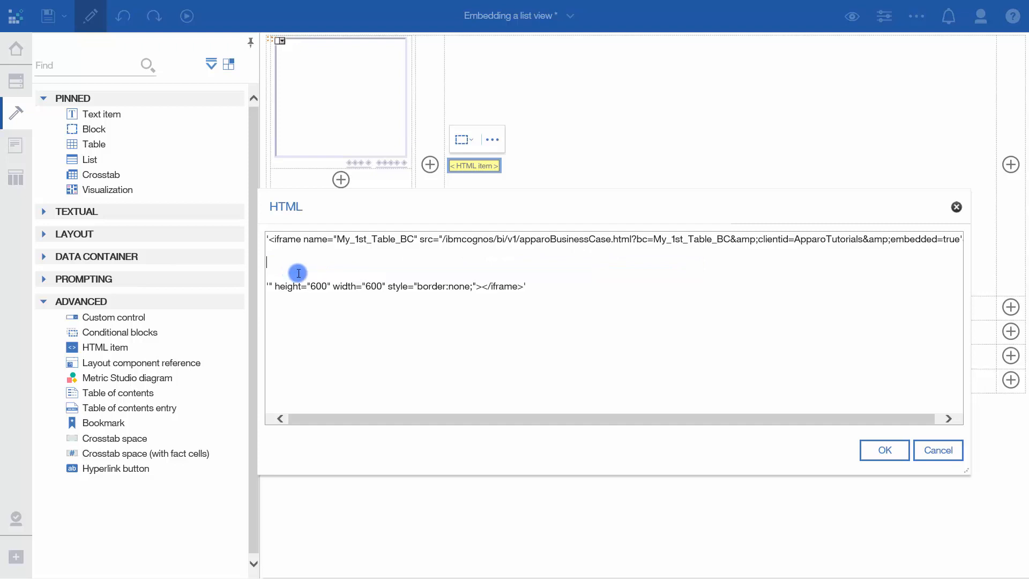
pyautogui.click(311, 286)
pyautogui.moveTo(315, 286); pyautogui.dragTo(316, 286)
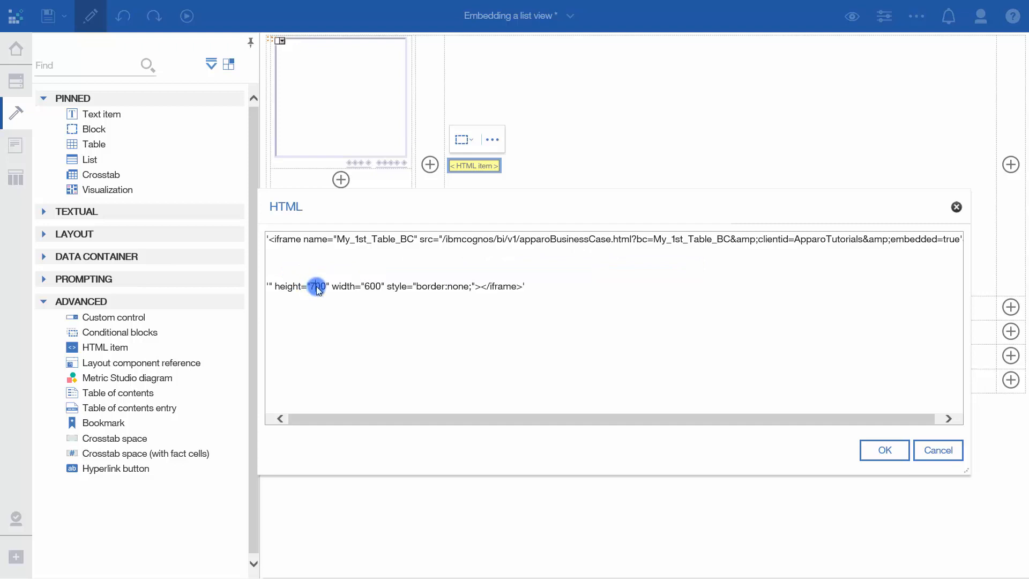
pyautogui.write('7')
pyautogui.click(369, 286)
pyautogui.doubleClick(366, 286)
pyautogui.write('12')
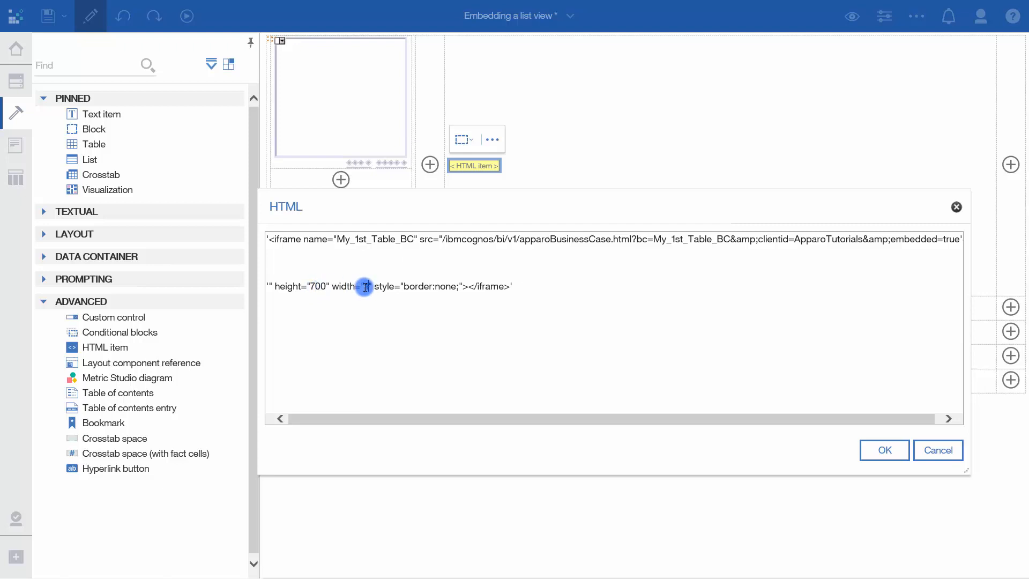
pyautogui.write('50')
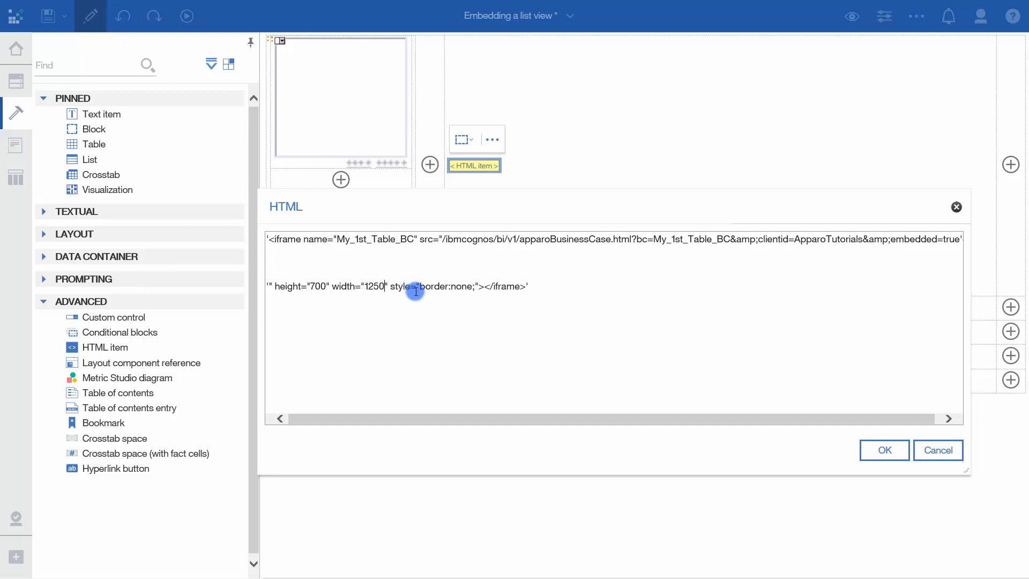
pyautogui.click(868, 448)
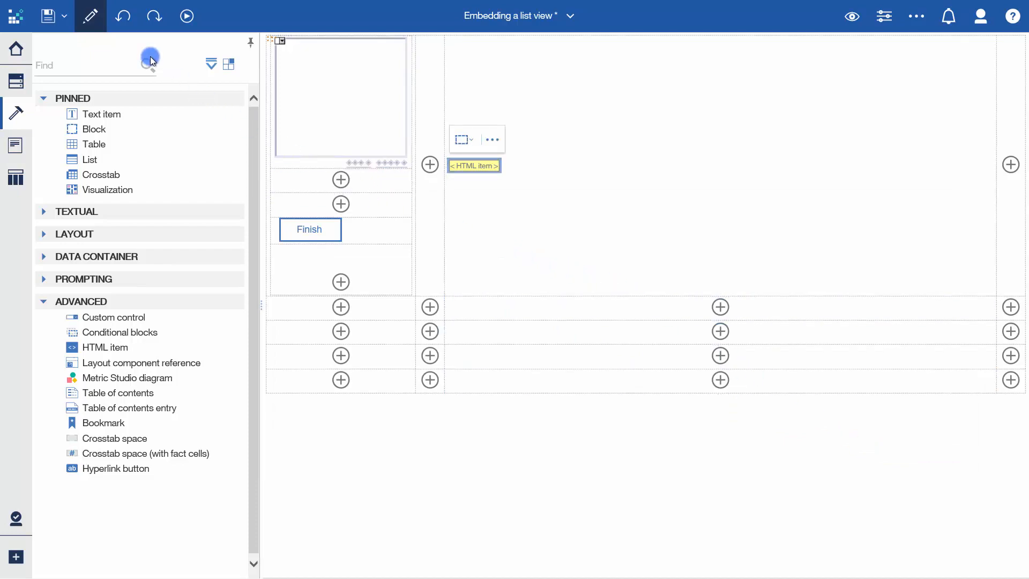
# - View the report output and examine the embedded table's product line choices, colour field and start date calendar in the first row
pyautogui.click(88, 21)
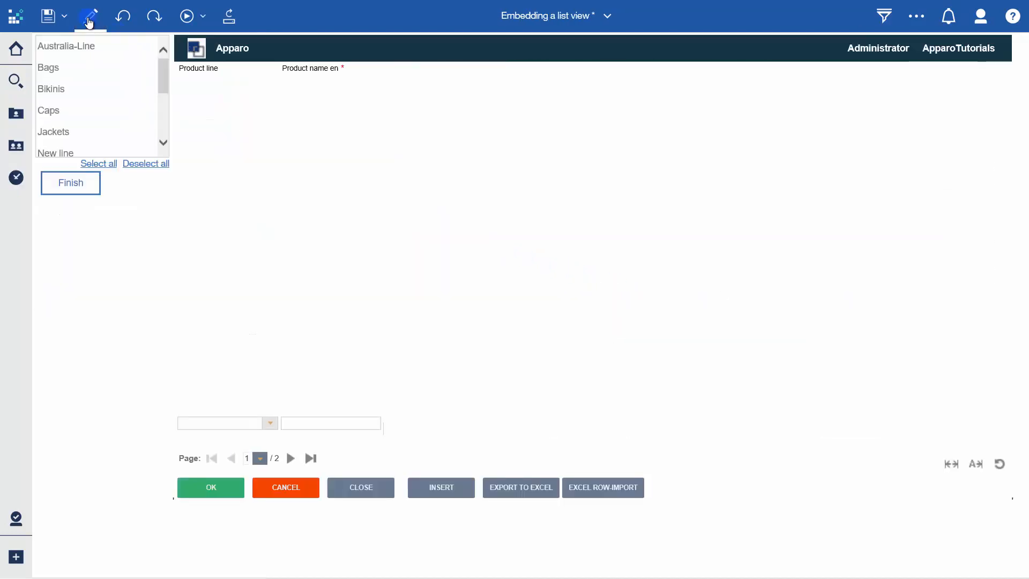
pyautogui.click(213, 89)
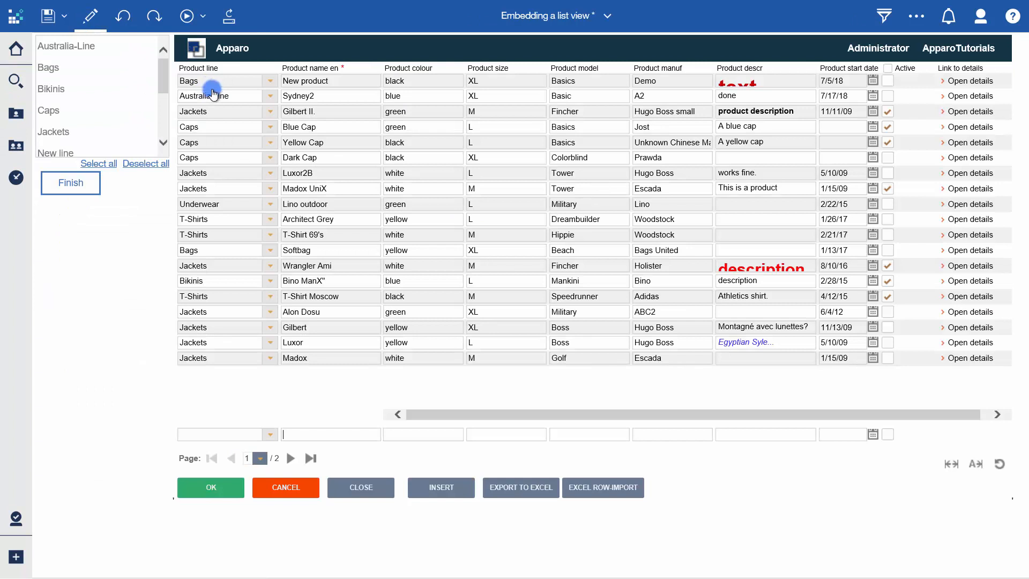
pyautogui.click(272, 83)
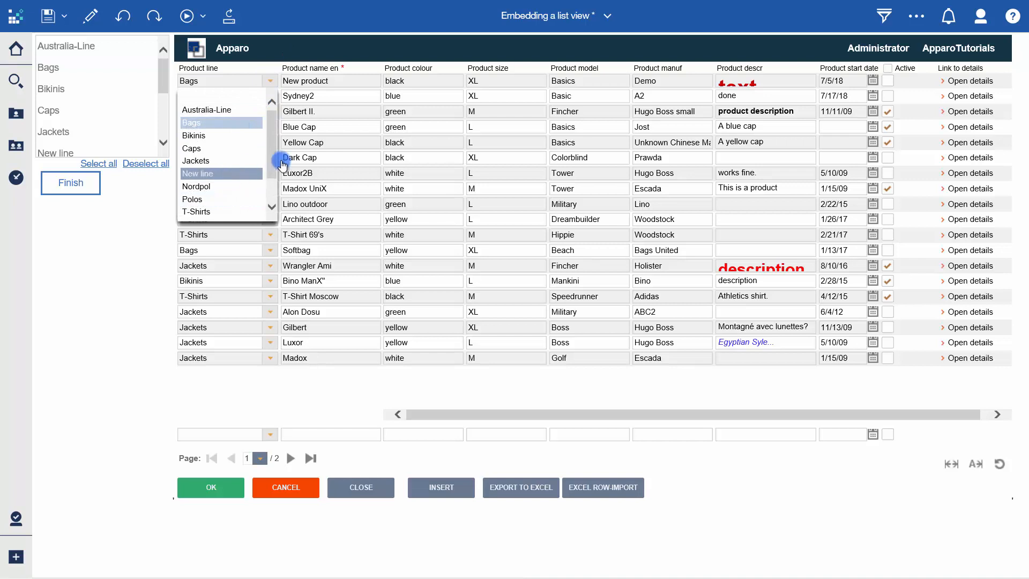
pyautogui.click(416, 82)
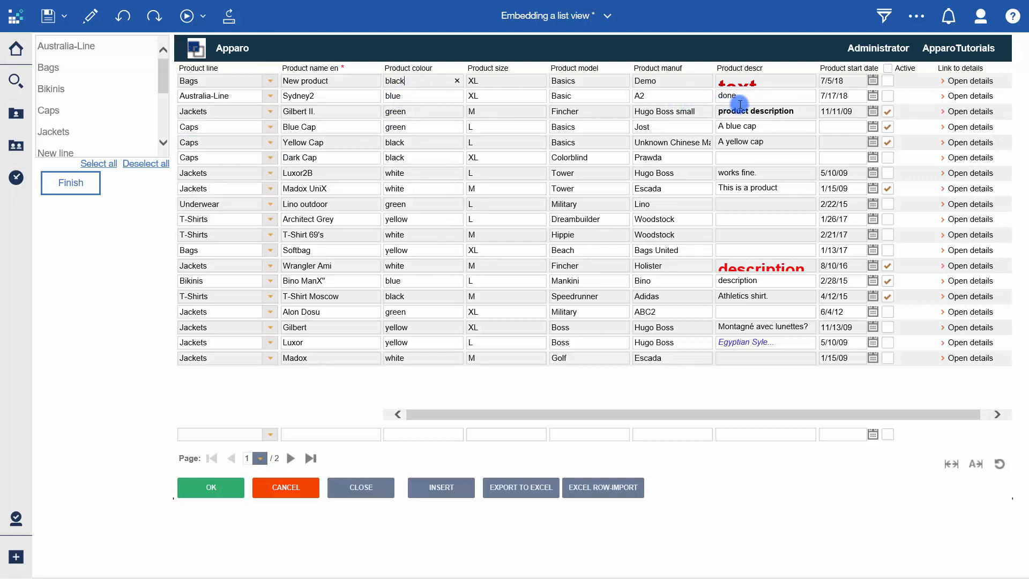
pyautogui.click(873, 81)
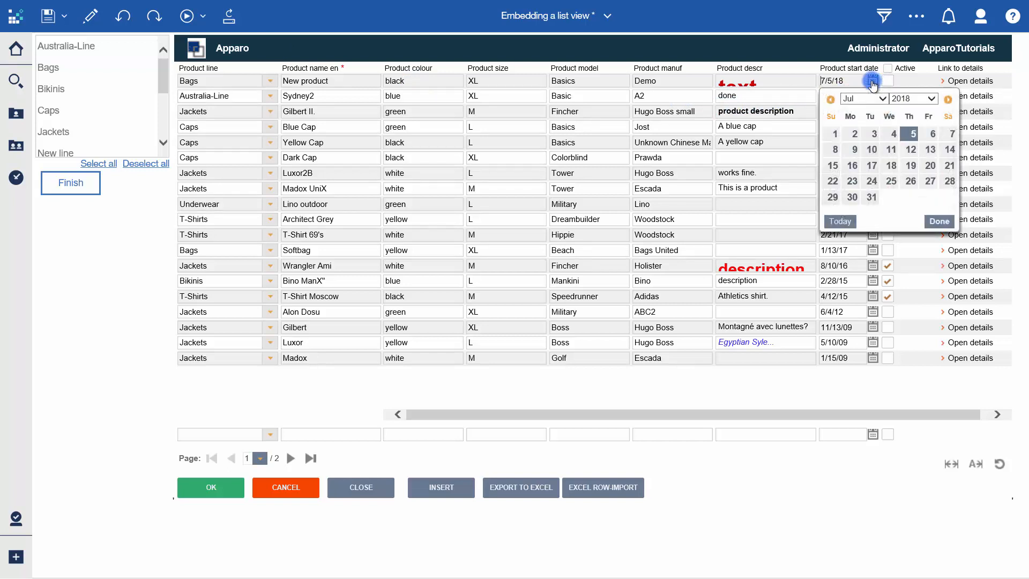
pyautogui.click(872, 82)
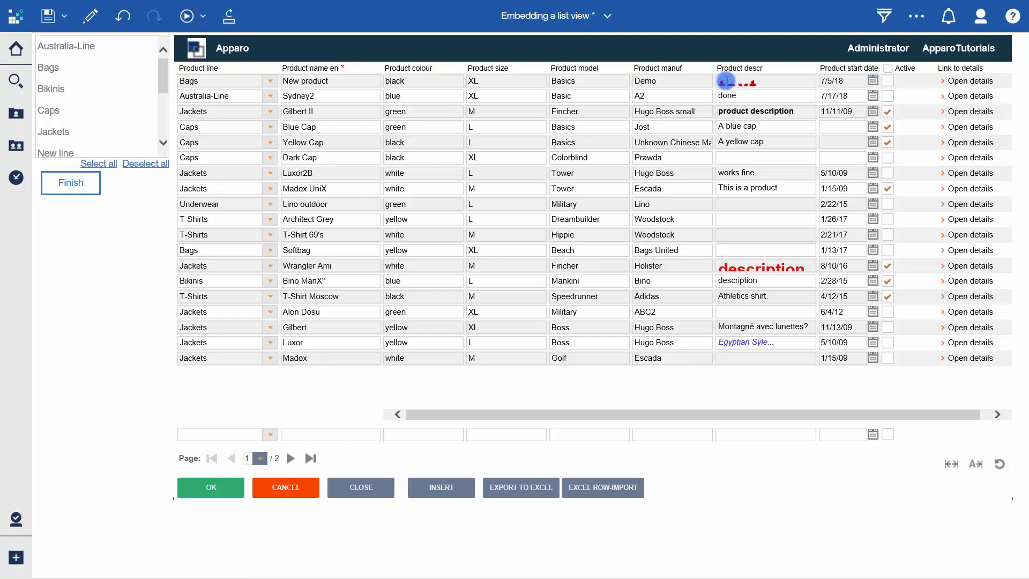
# - Switch back to Apparo Designer and open the variable definitions of the Business Case
pyautogui.click(633, 14)
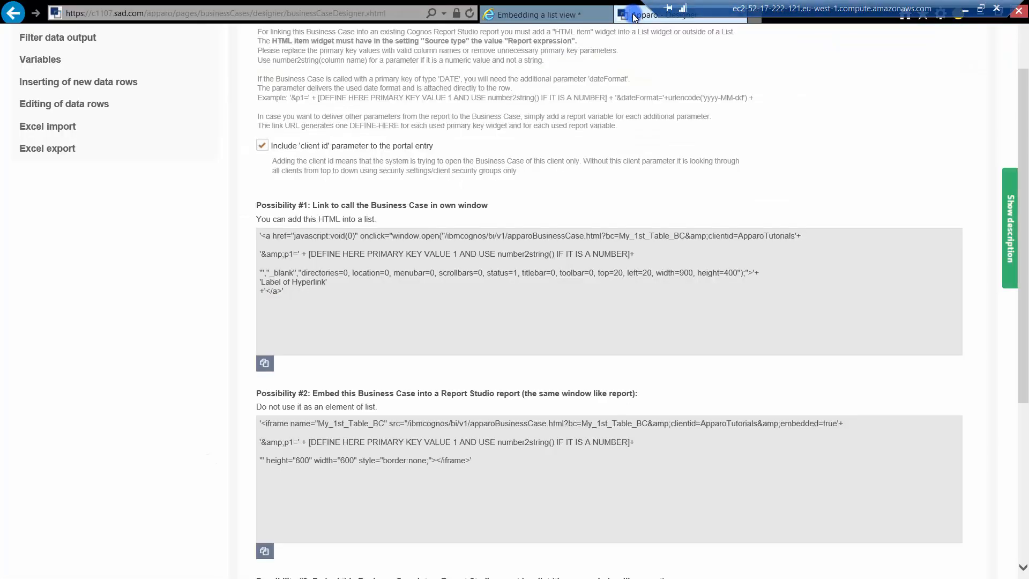
pyautogui.scroll(2, 523, 179)
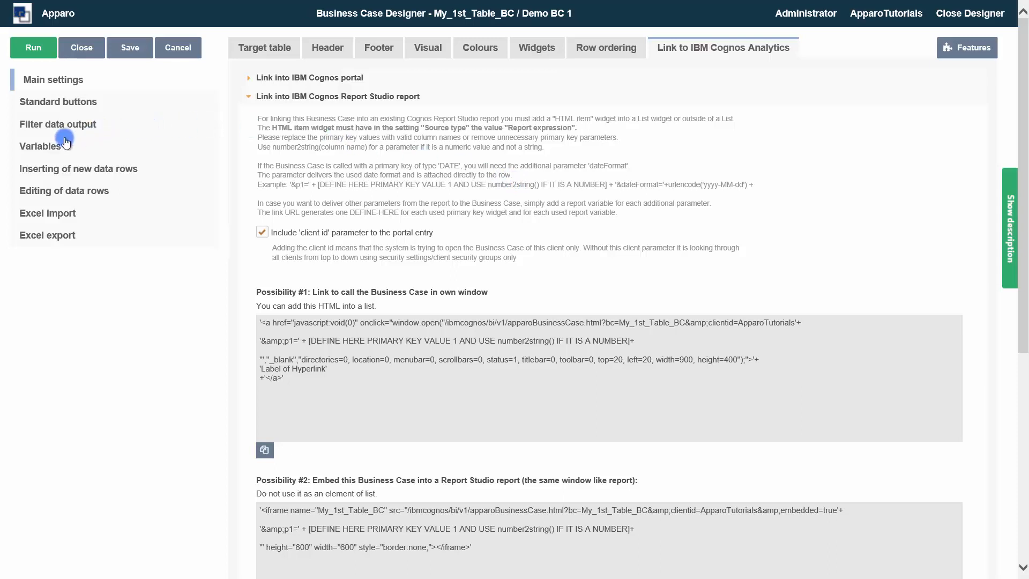
pyautogui.click(44, 150)
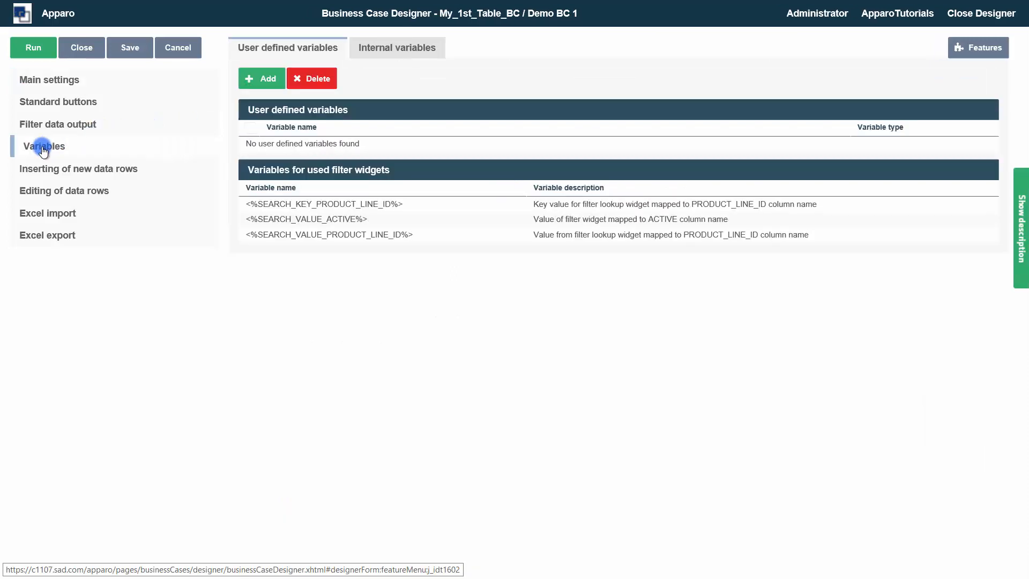
# - Add a report variable named selectedProductLines to the Business Case
pyautogui.click(257, 86)
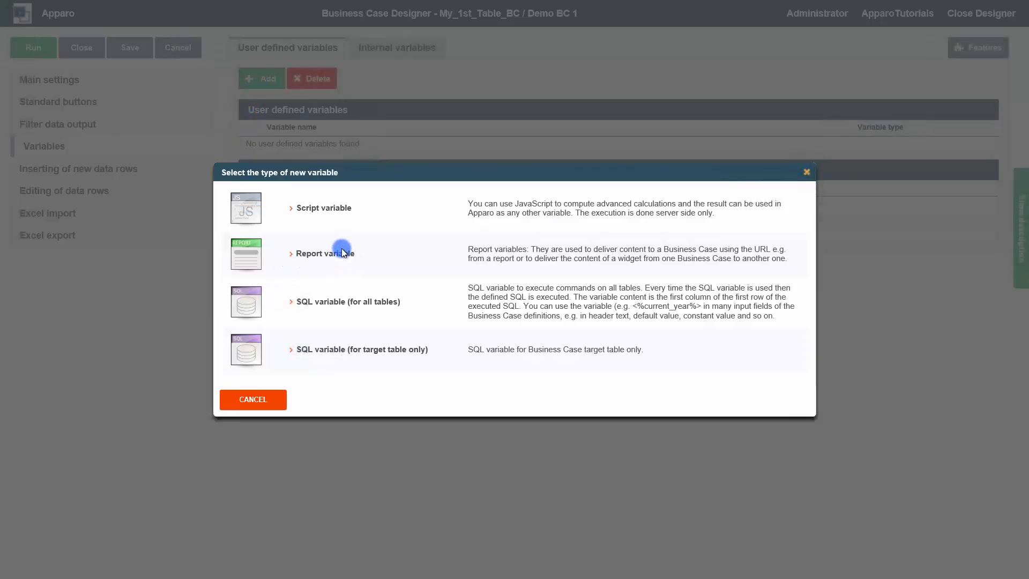
pyautogui.click(316, 256)
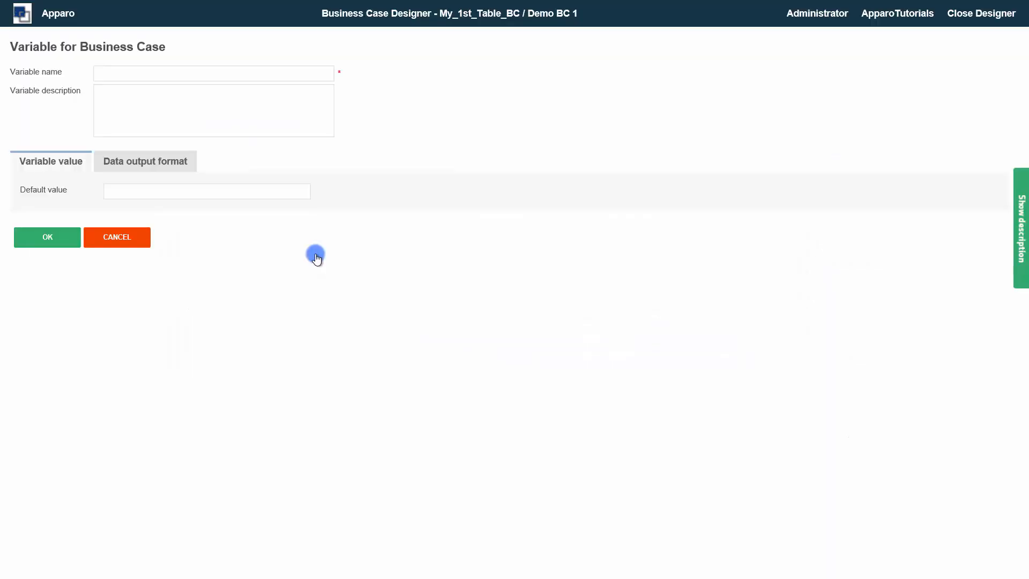
pyautogui.click(156, 76)
pyautogui.write('selectedProdu')
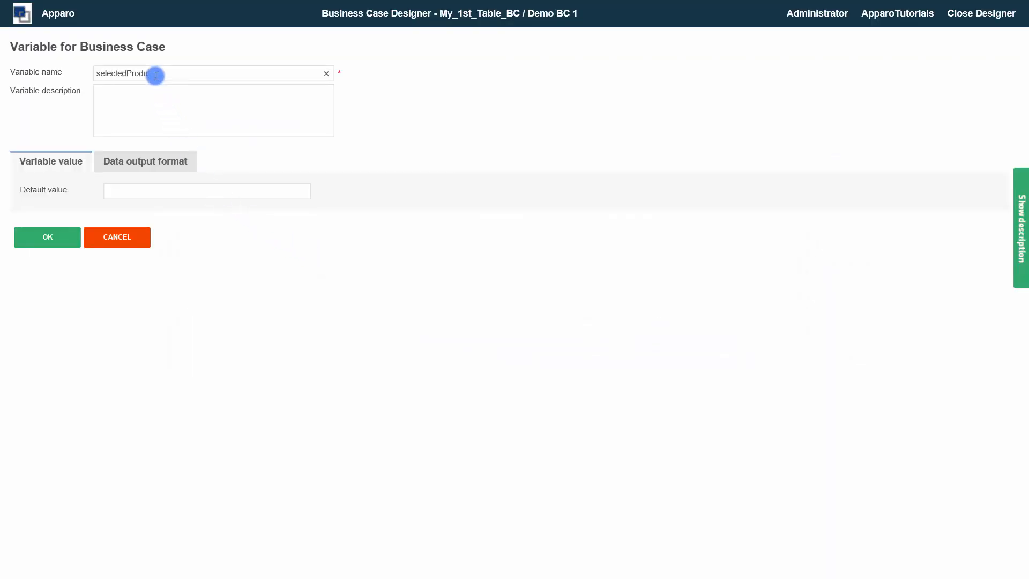
pyautogui.write('ctLines')
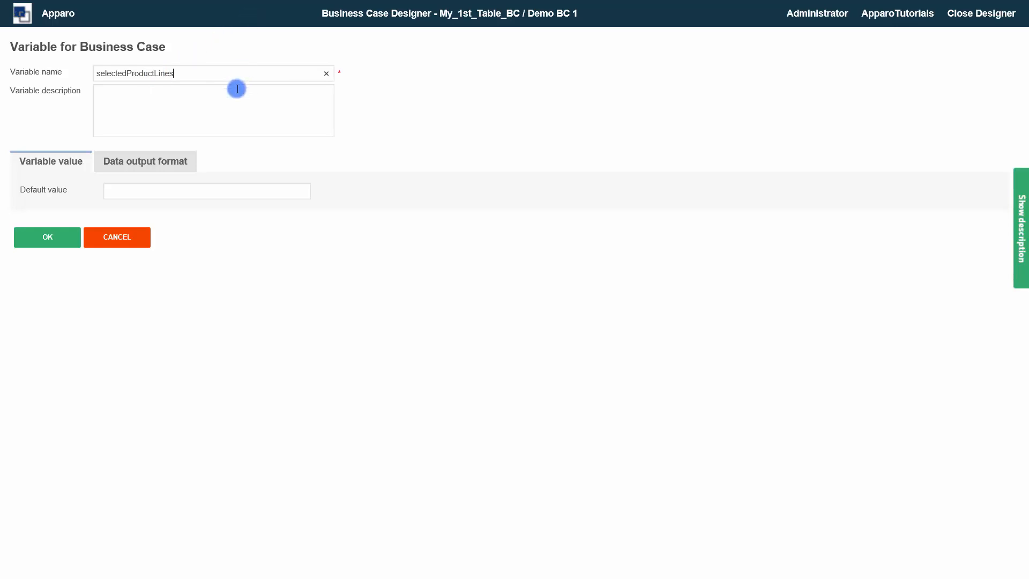
pyautogui.click(26, 237)
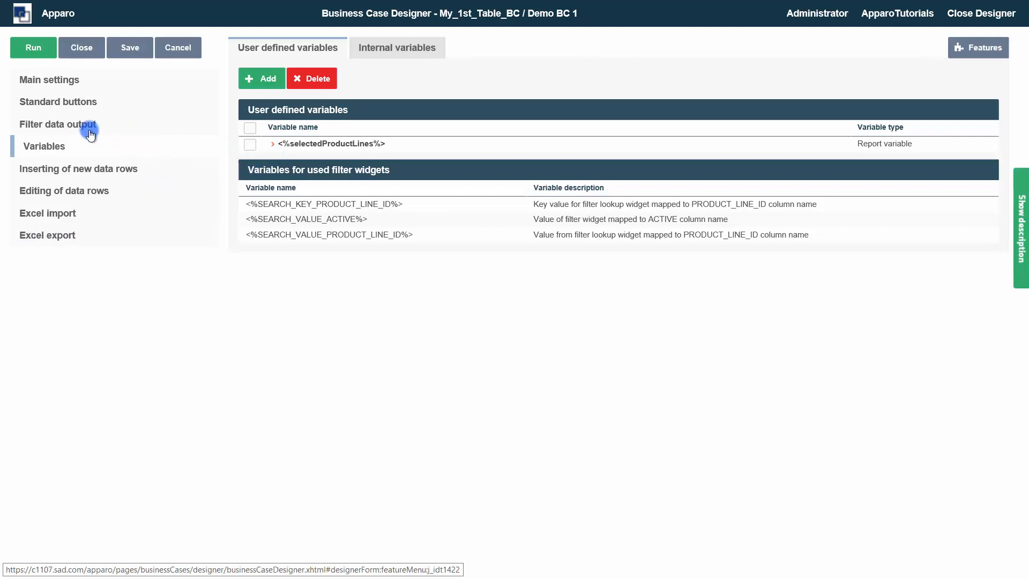
# - Set the default value of the PRODUCT_LINE_ID filtering widget to the user defined variable <%selectedProductLines%>
pyautogui.click(46, 79)
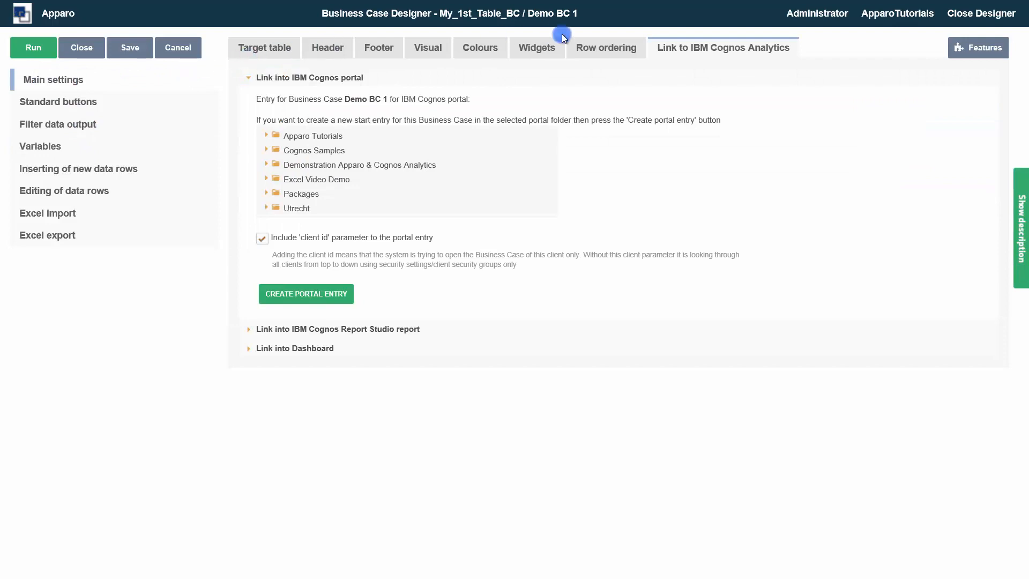
pyautogui.click(528, 54)
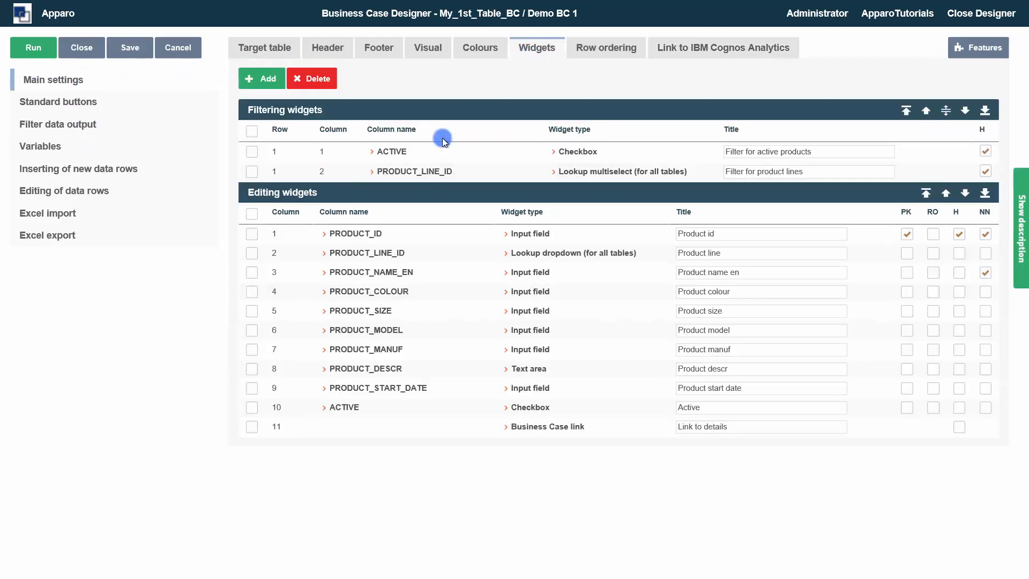
pyautogui.click(403, 173)
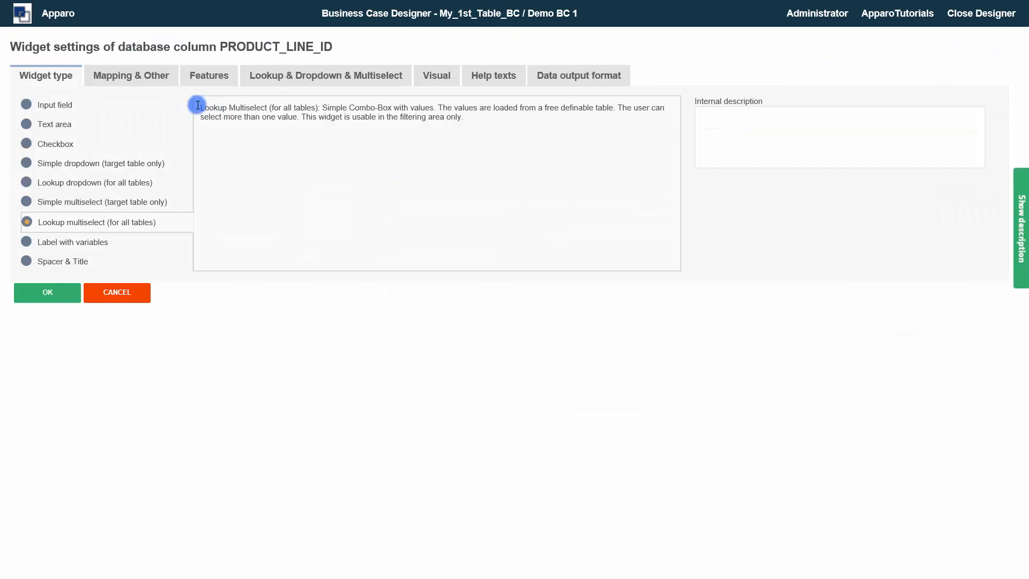
pyautogui.click(134, 77)
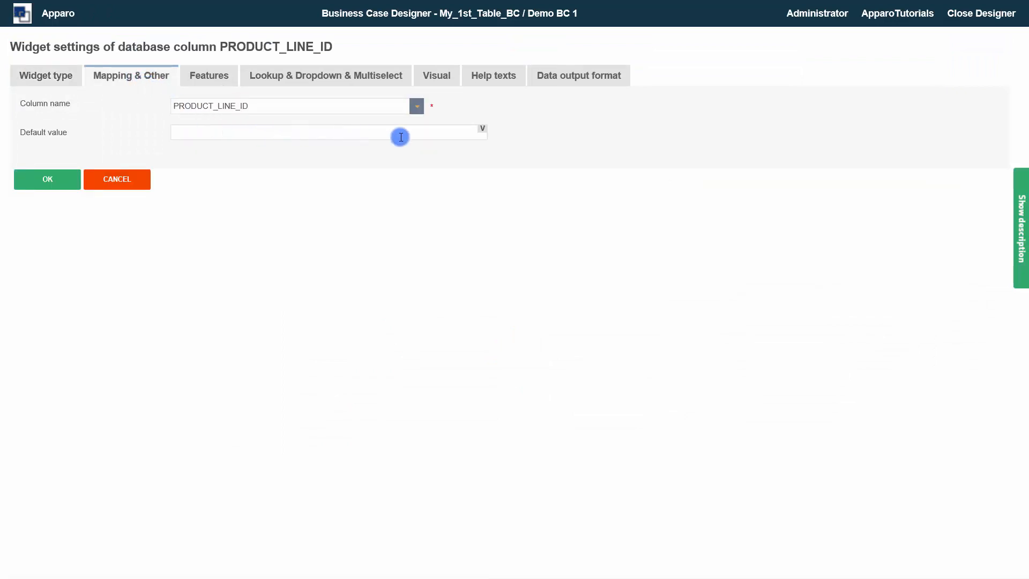
pyautogui.click(486, 131)
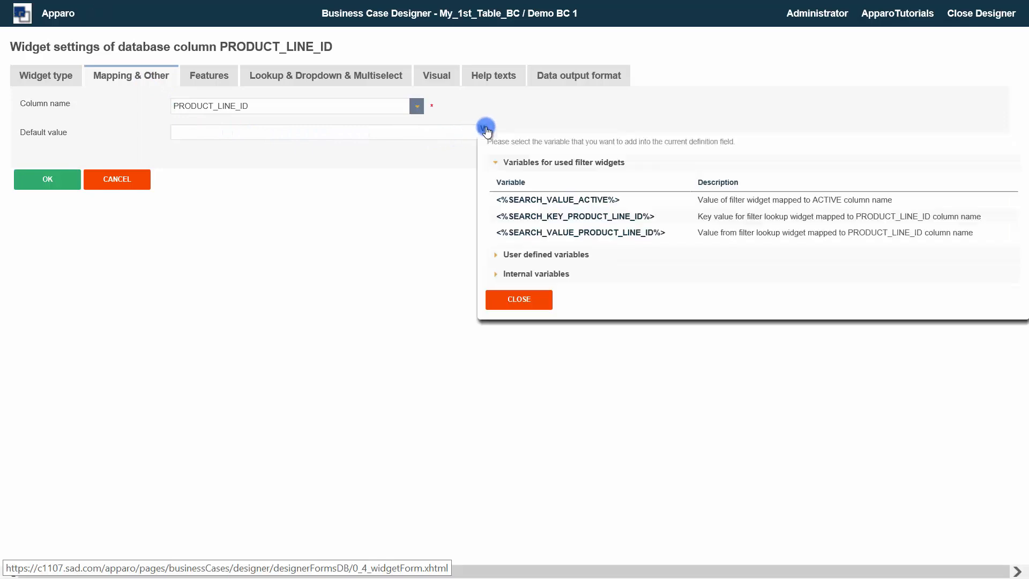
pyautogui.click(537, 254)
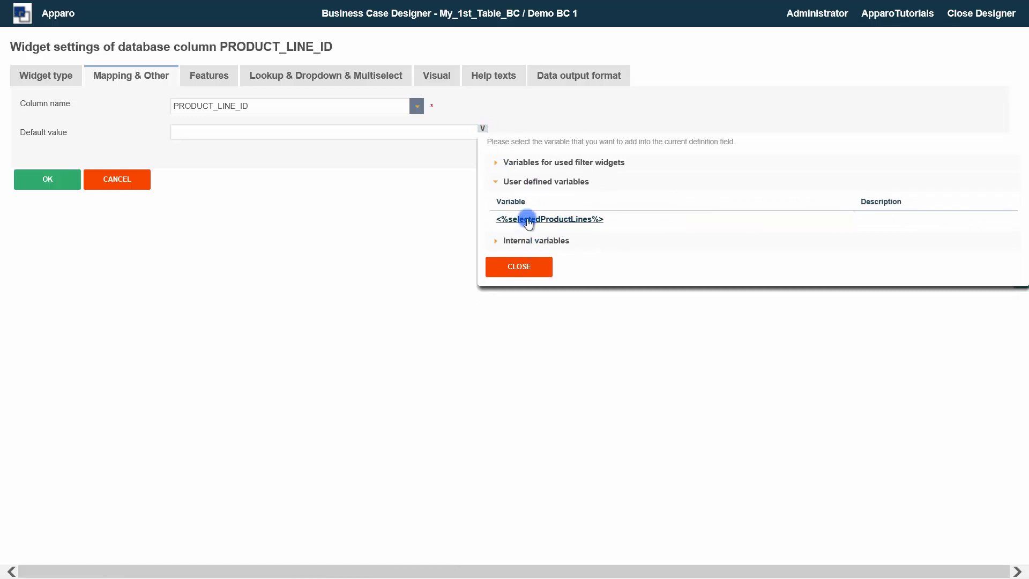
pyautogui.click(527, 220)
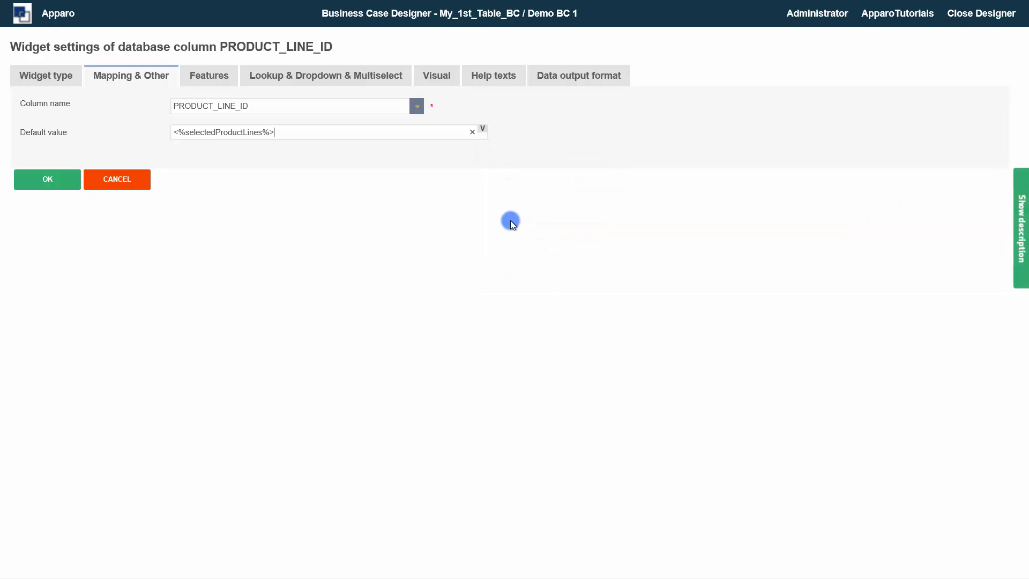
# - Check the widget's lookup settings, prefix its default value with "USE LABELS:" and confirm the widget settings
pyautogui.click(309, 81)
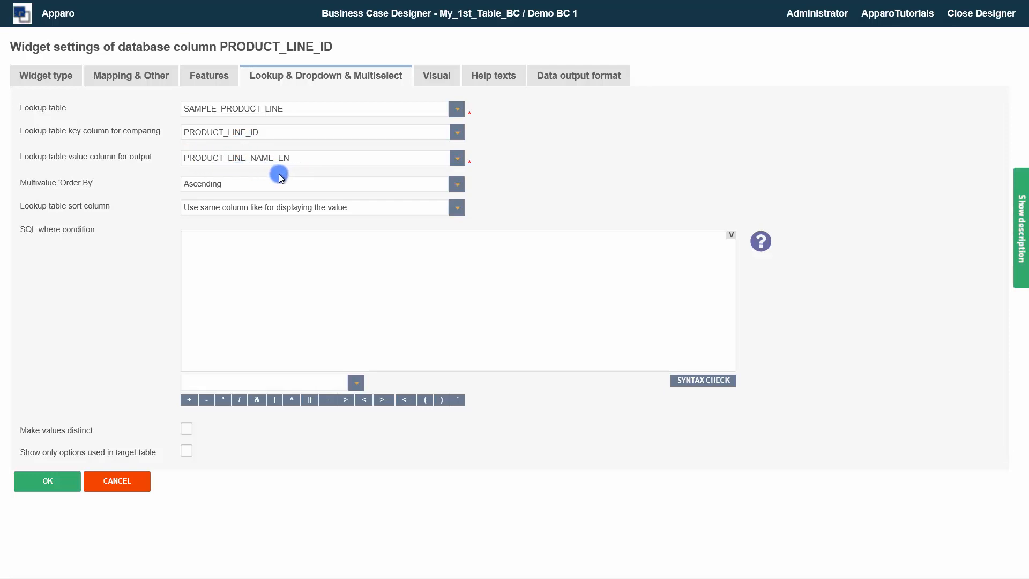
pyautogui.click(132, 76)
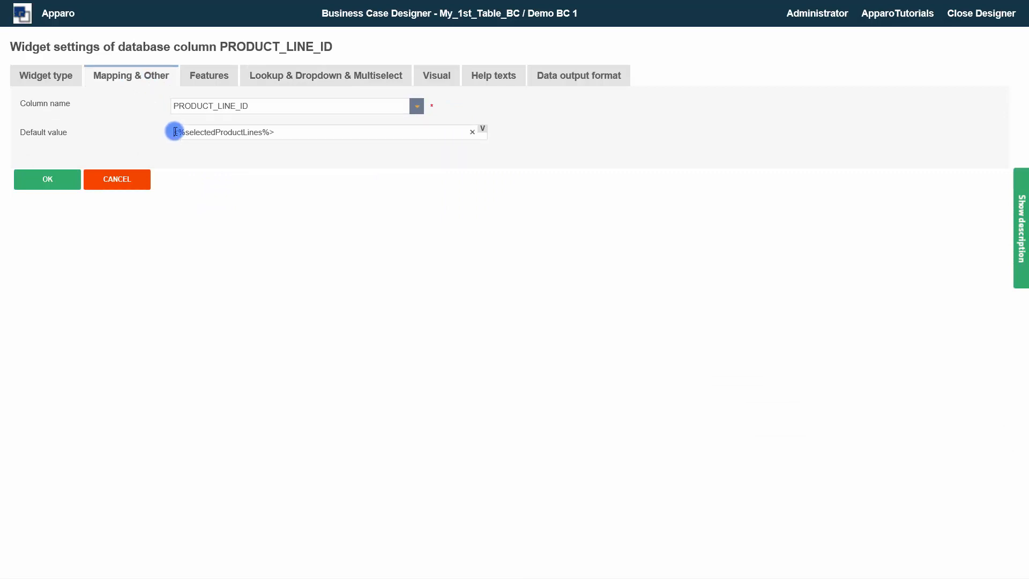
pyautogui.write('USE LABE')
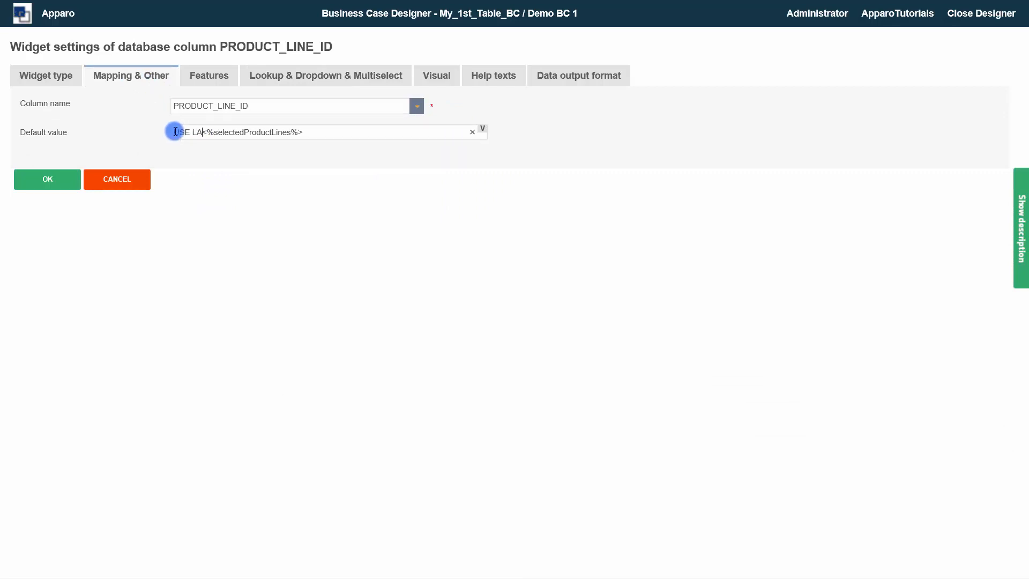
pyautogui.write('LS:')
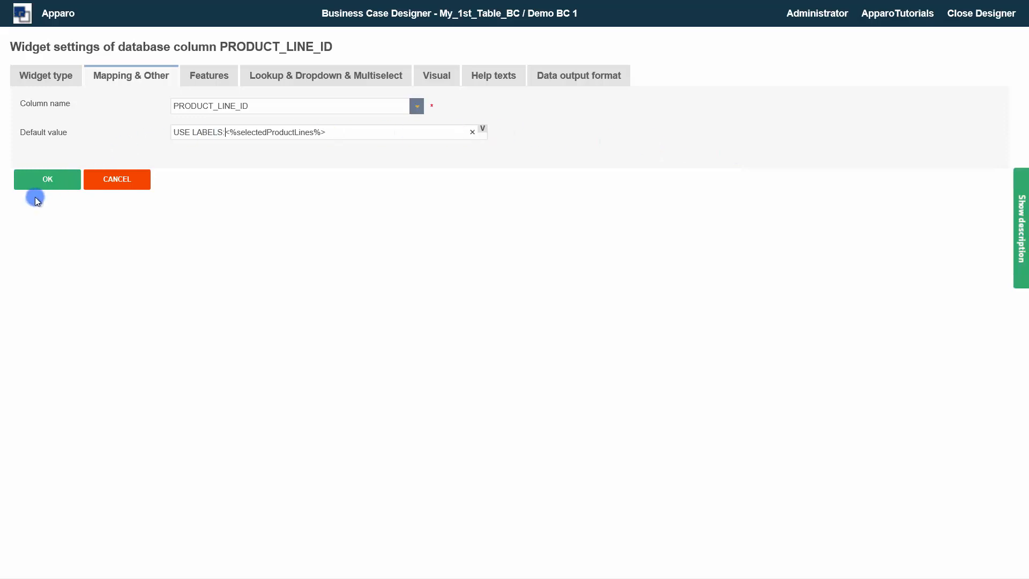
pyautogui.click(43, 184)
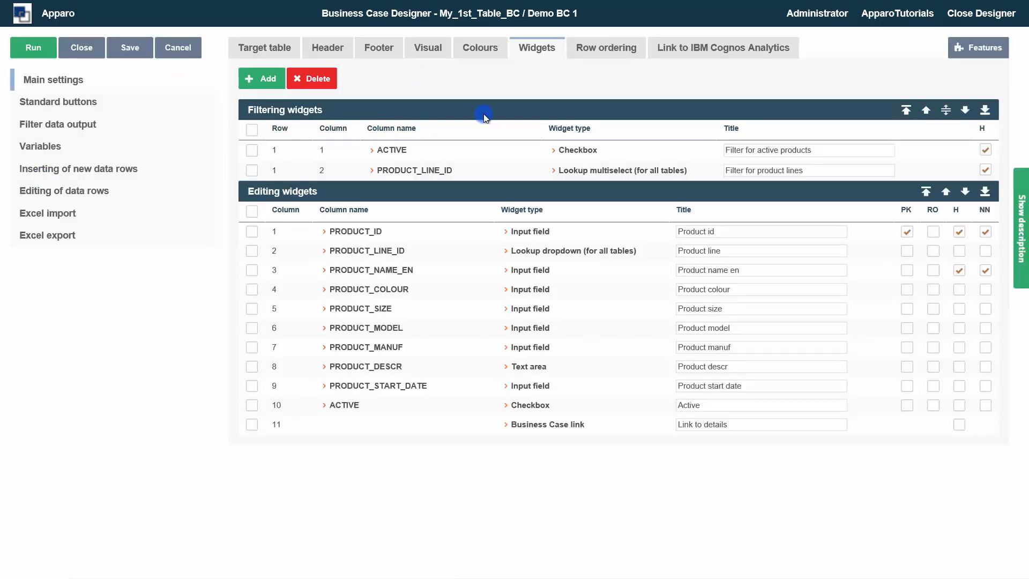
# - Copy the iframe code for embedding the Business Case directly into a Cognos report and save the Business Case
pyautogui.click(669, 54)
pyautogui.click(318, 352)
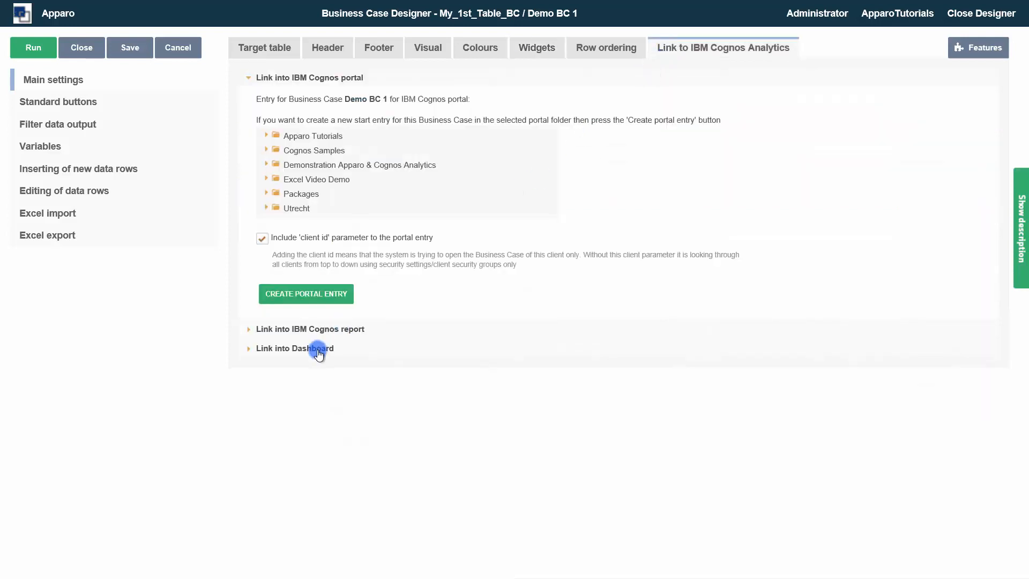
pyautogui.click(305, 329)
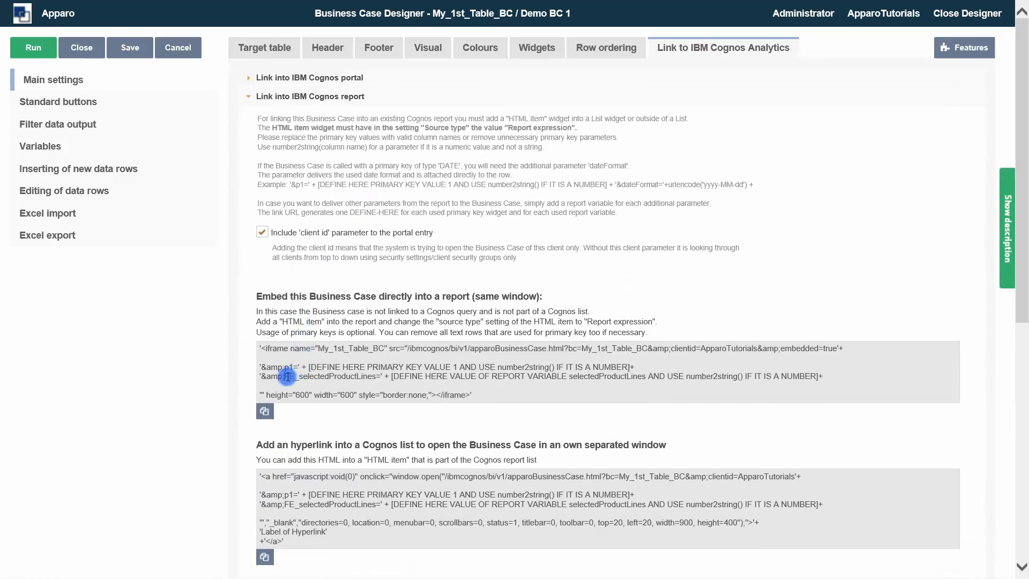
pyautogui.moveTo(283, 377); pyautogui.dragTo(373, 380)
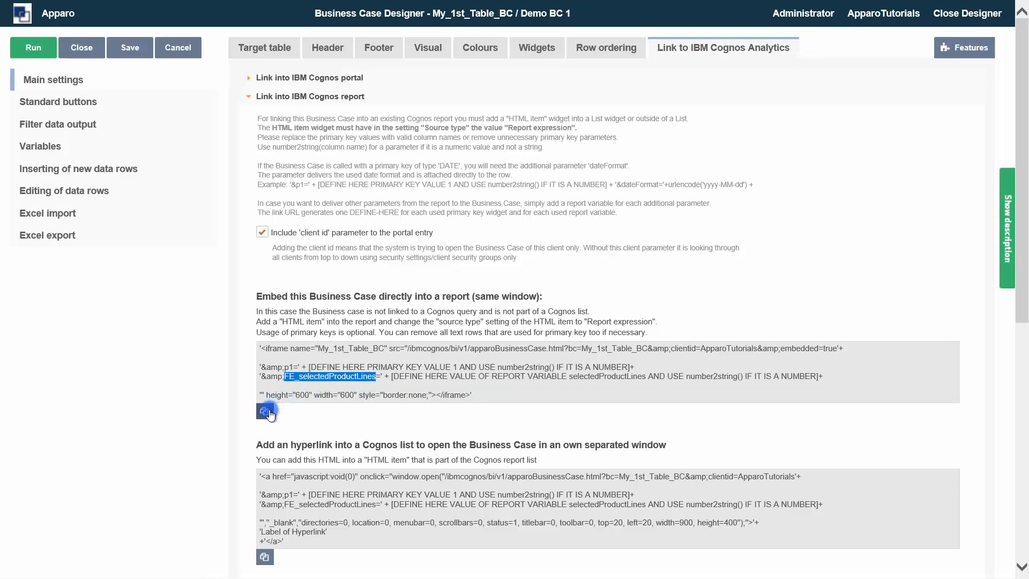
pyautogui.scroll(-8, 271, 413)
pyautogui.scroll(10, 271, 413)
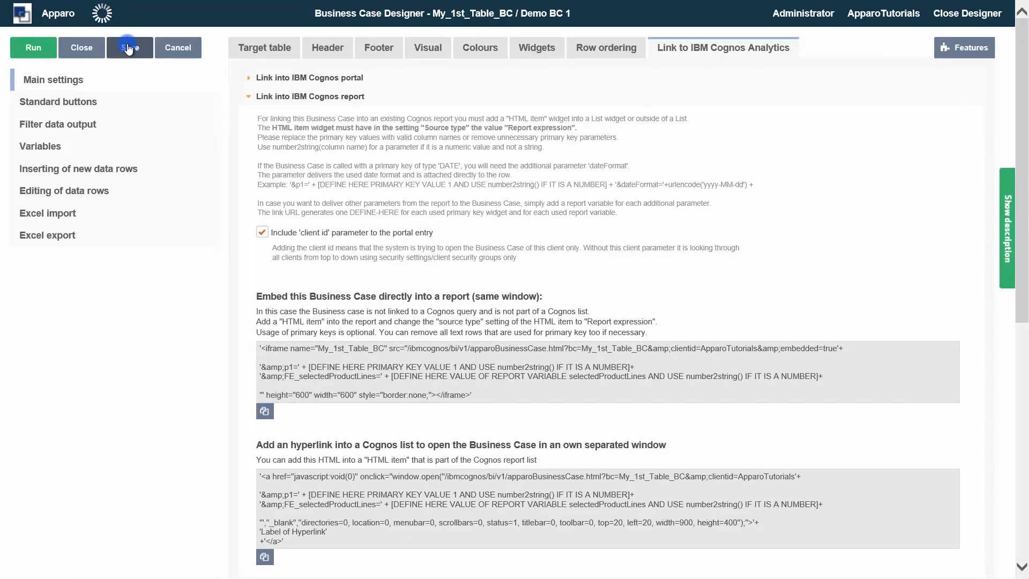
# - Switch to the Cognos report, return it to editing and set the HTML item's source type to Report expression
pyautogui.moveTo(472, 6)
pyautogui.click(505, 16)
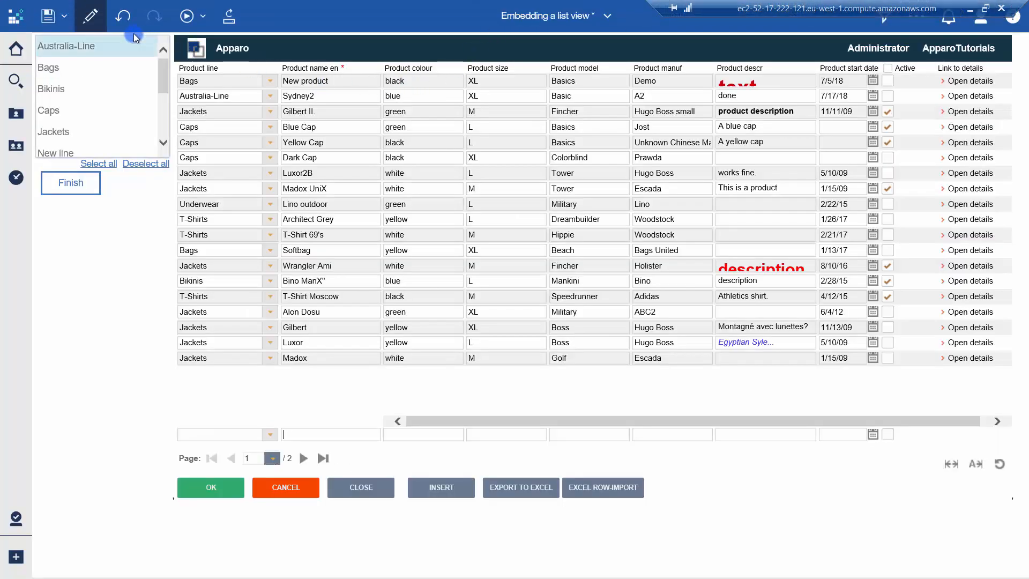
pyautogui.click(98, 21)
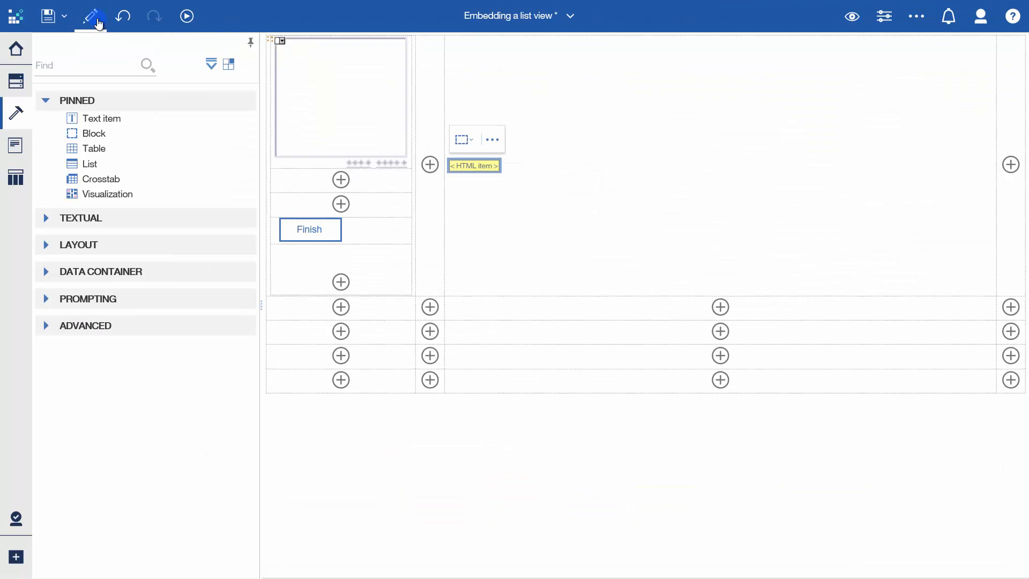
pyautogui.click(462, 167)
pyautogui.click(884, 16)
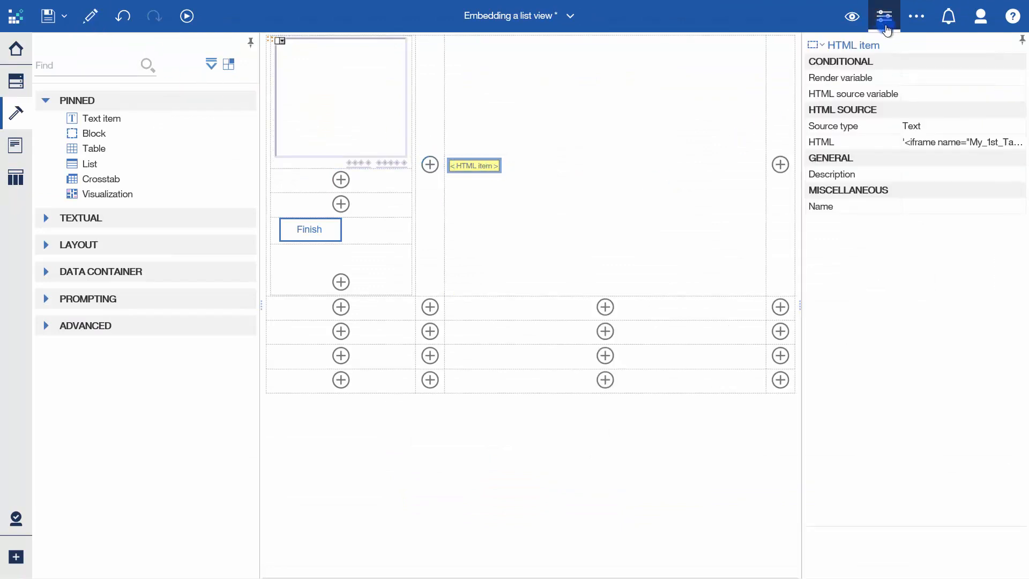
pyautogui.click(961, 127)
pyautogui.click(1017, 126)
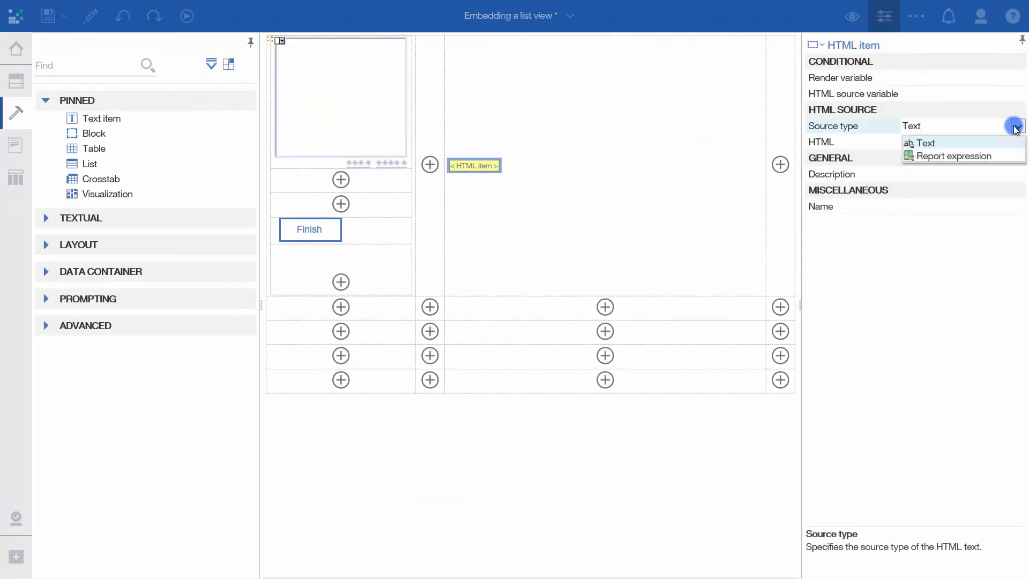
pyautogui.click(984, 157)
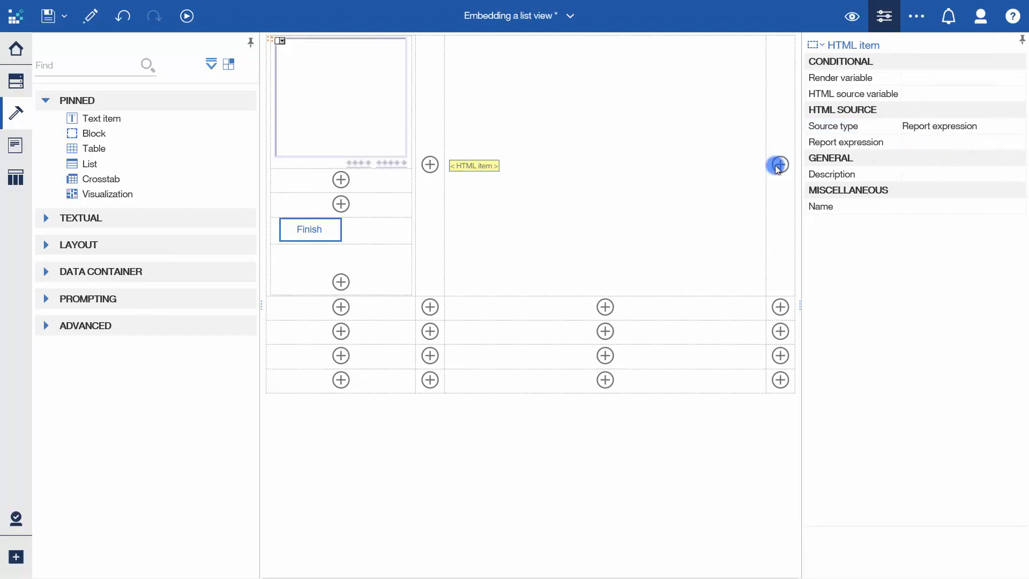
# - Paste the copied iframe code into the HTML item's report expression and remove the p1 primary key line
pyautogui.click(479, 166)
pyautogui.doubleClick(479, 169)
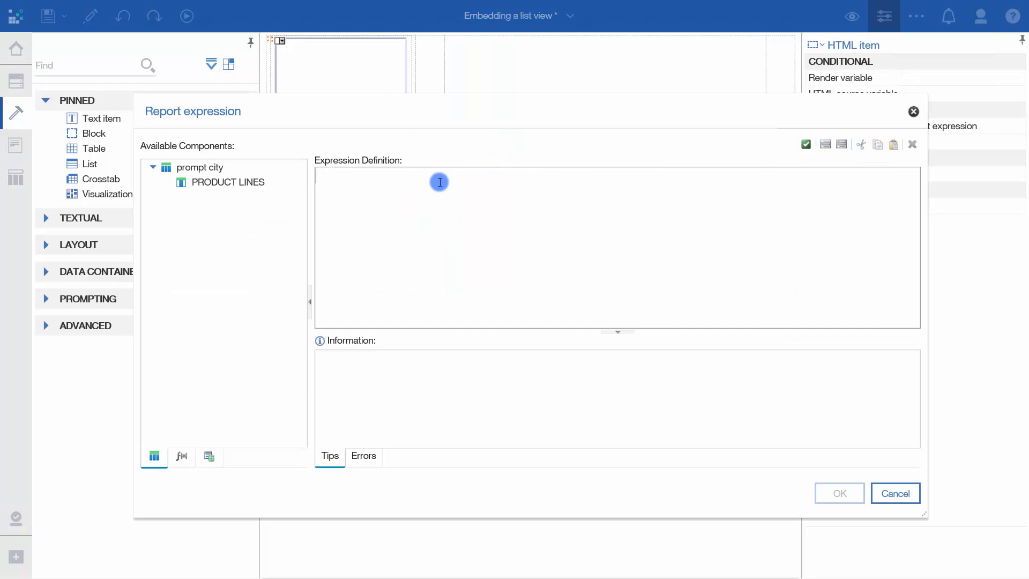
pyautogui.write('\'<iframe name="My_1st_Table_BC" src="/ibmcognos/bi/v1/apparoBusinessCase.html?bc=My_1st_Table_BC&amp;clientid=ApparoTutorials&amp;embedded=true\'+  \'&amp;p1=\' + [DEFINE HERE PRIMARY KEY VALUE 1 AND USE number2string() IF IT IS A NUMBER]+ \'&amp;FE_selectedProductLines=\' + [DEFINE HERE VALUE OF REPORT VARIABLE selectedProductLines AND USE number2string() IF IT IS A NUMBER]+  \'" height="600" width="600" style="border:none;"></iframe>\'')
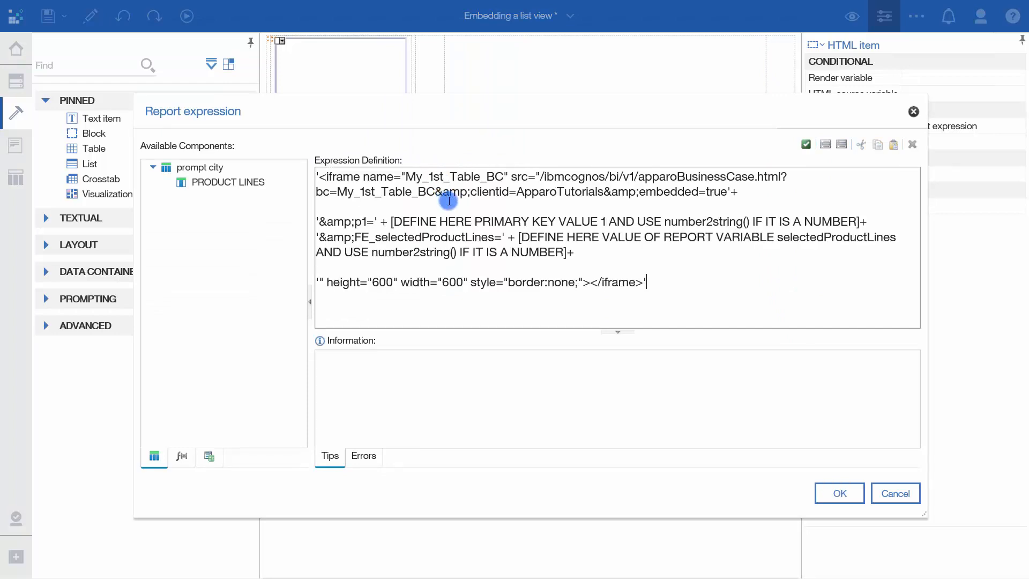
pyautogui.moveTo(868, 221); pyautogui.dragTo(299, 221)
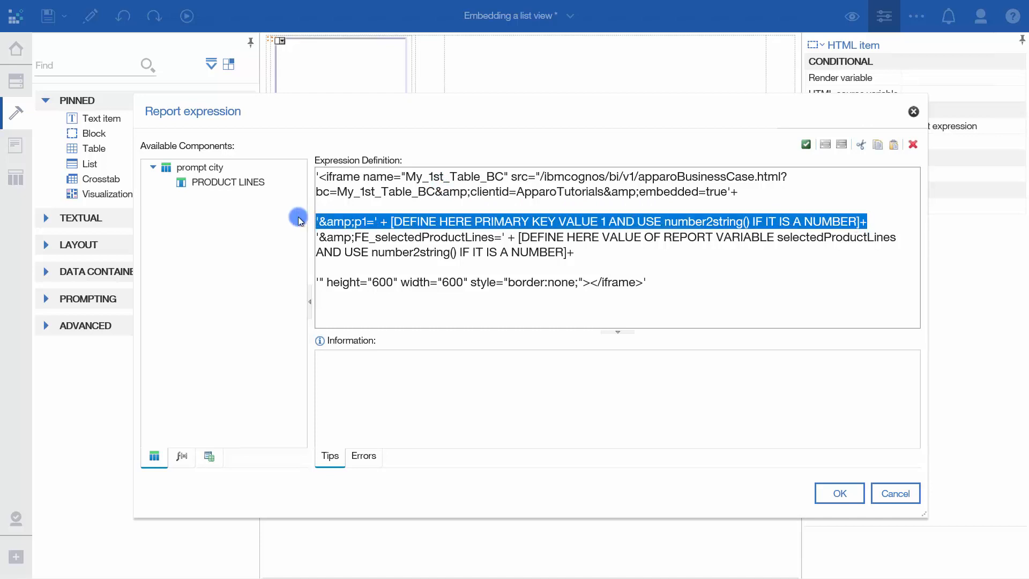
pyautogui.press('Delete')
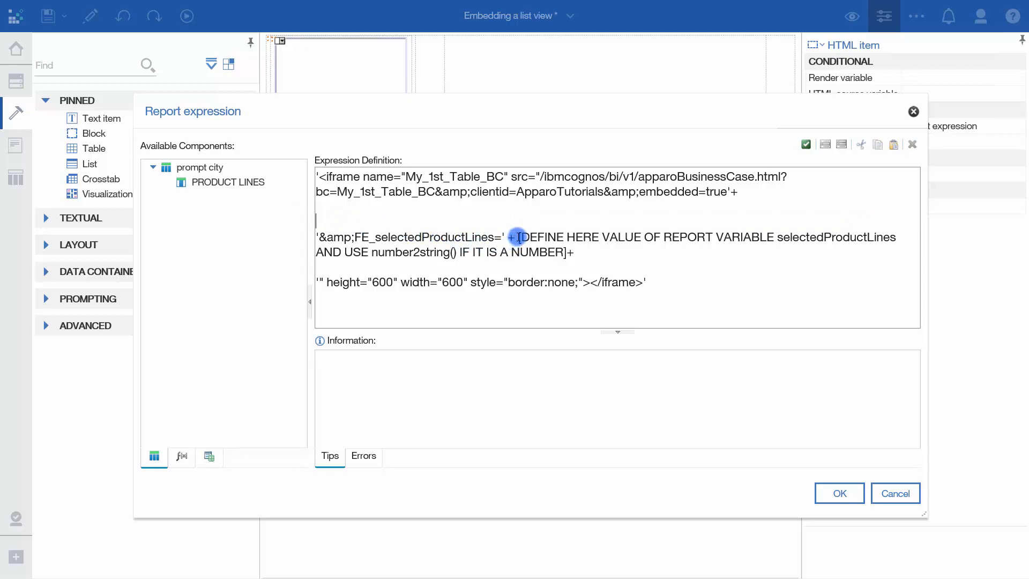
# - Replace the placeholder after FE_selectedProductLines with the ProductLines parameter as ParamDisplayValue('ProductLines')
pyautogui.click(519, 238)
pyautogui.moveTo(532, 244); pyautogui.dragTo(558, 253)
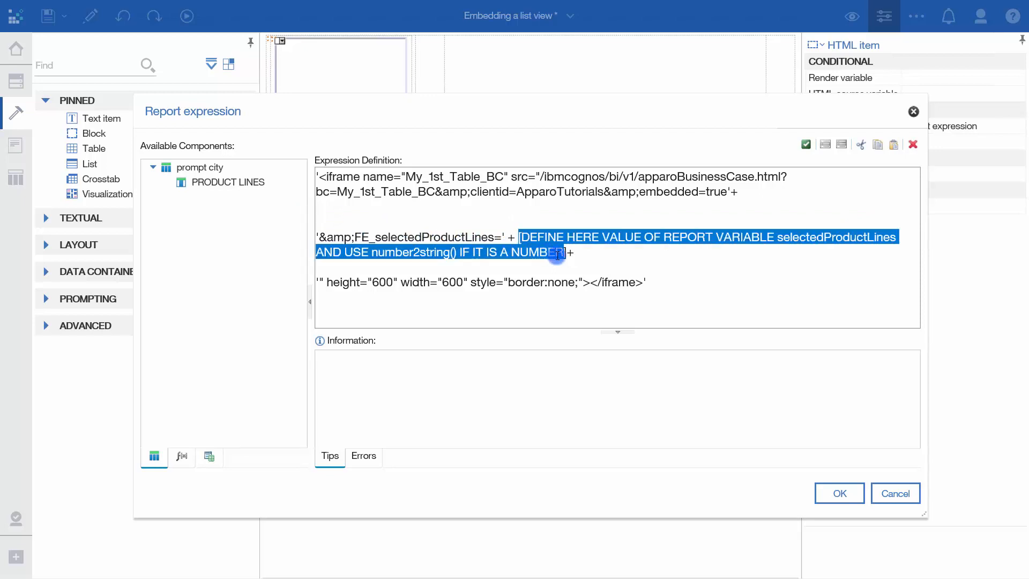
pyautogui.press('Delete')
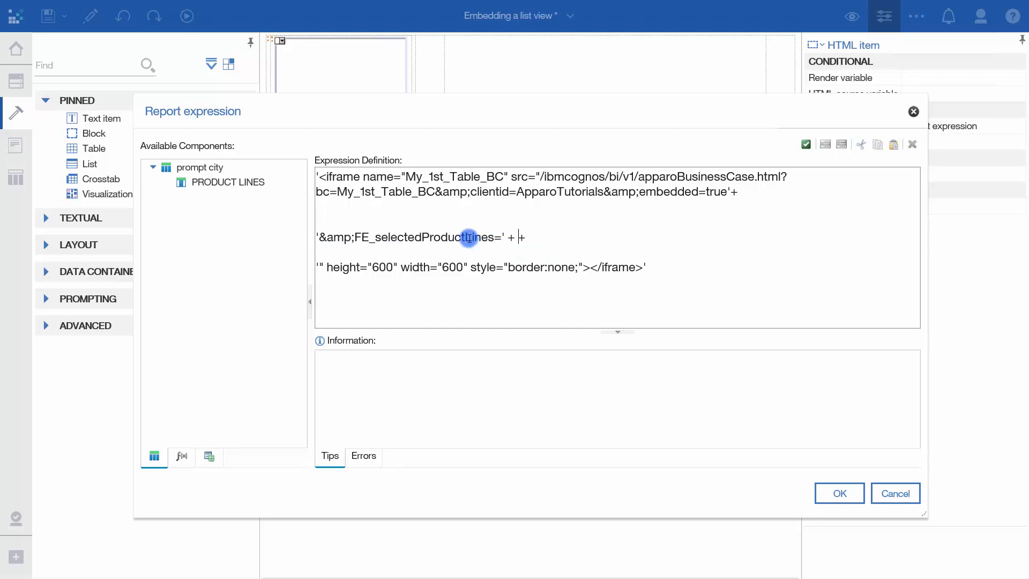
pyautogui.click(211, 455)
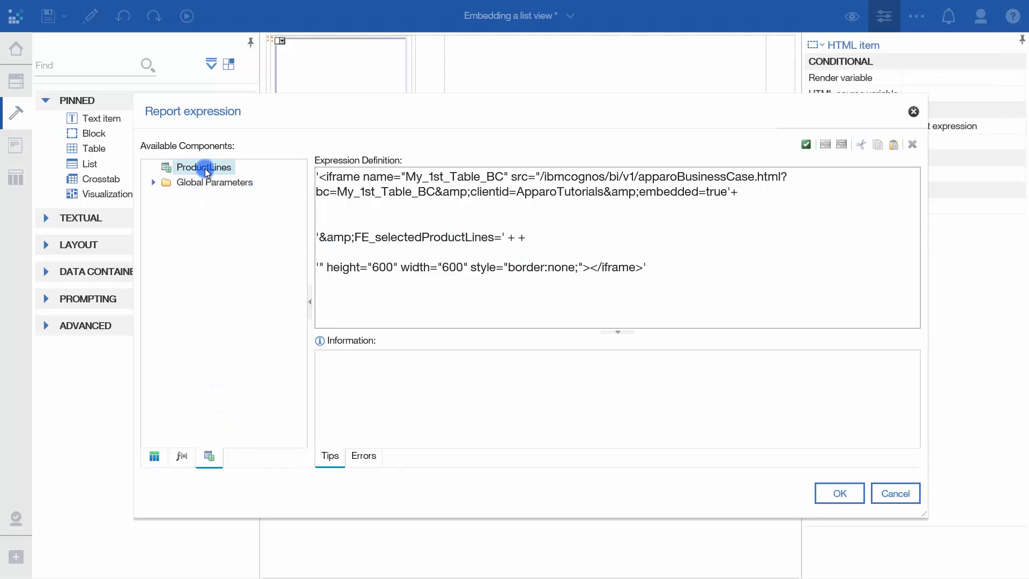
pyautogui.moveTo(206, 171); pyautogui.dragTo(520, 240)
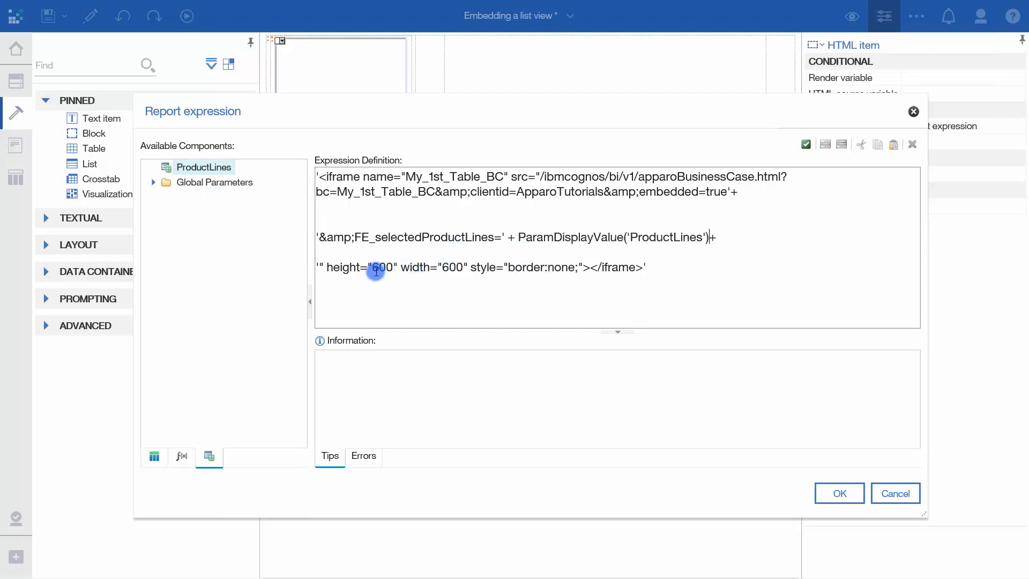
# - Set the iframe's height to 700 and width to 1250 in the HTML item's report expression, and save the report
pyautogui.moveTo(376, 271); pyautogui.dragTo(379, 270)
pyautogui.write('7')
pyautogui.click(441, 267)
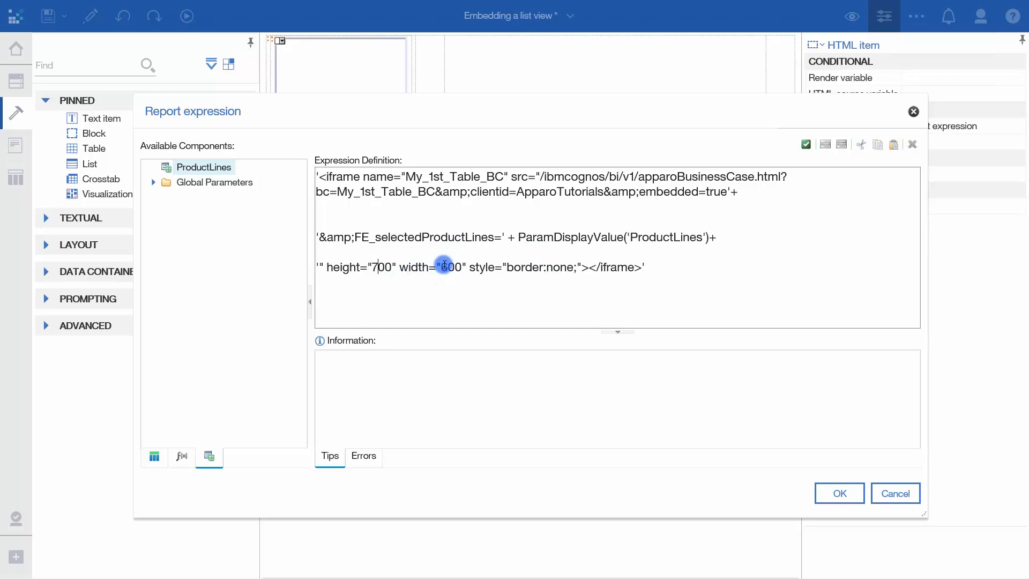
pyautogui.moveTo(448, 266); pyautogui.dragTo(452, 266)
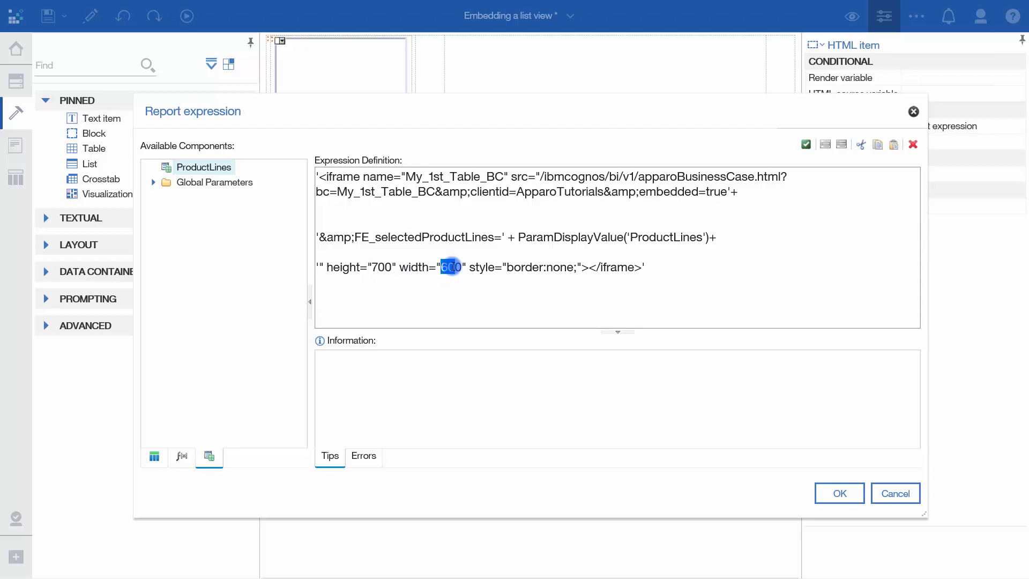
pyautogui.write('125')
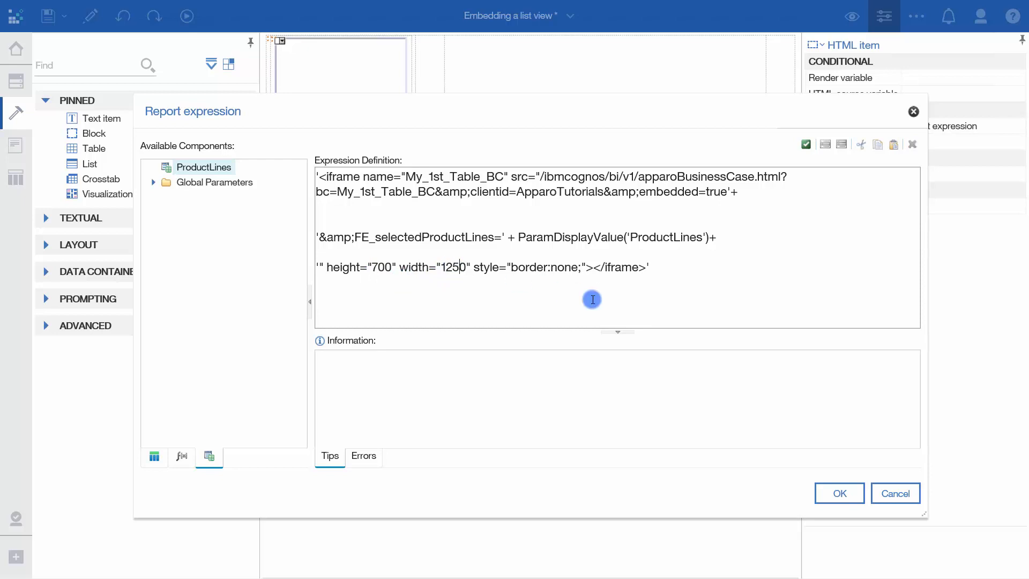
pyautogui.click(825, 490)
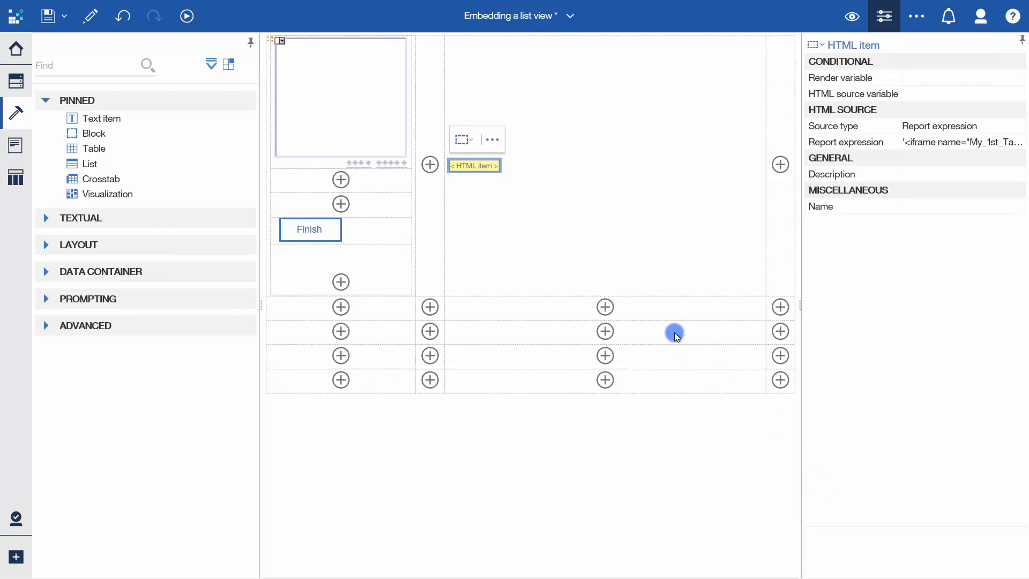
pyautogui.click(54, 20)
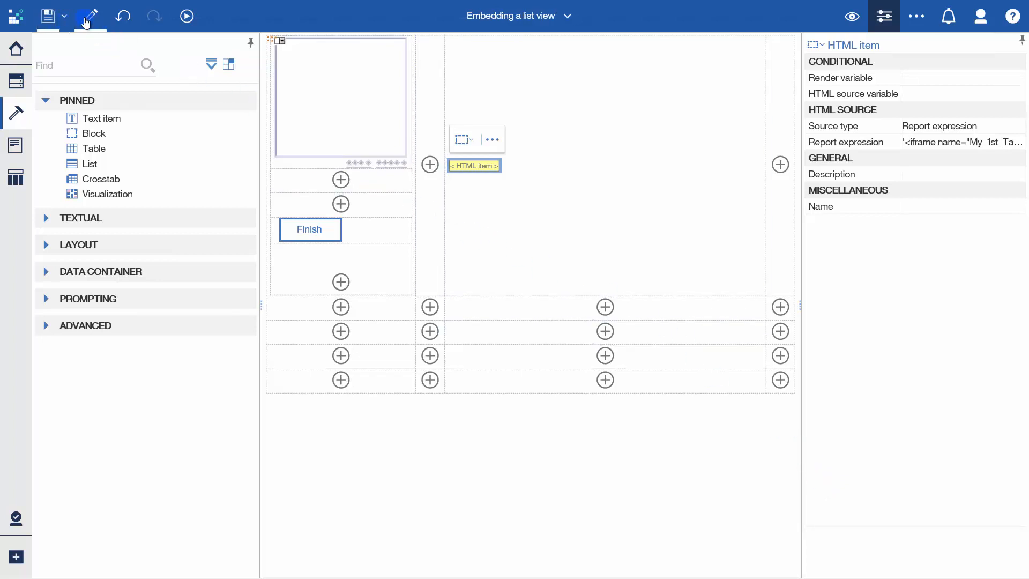
# - Switch the report from editing to viewing and filter the embedded table to the Bags product line
pyautogui.click(86, 21)
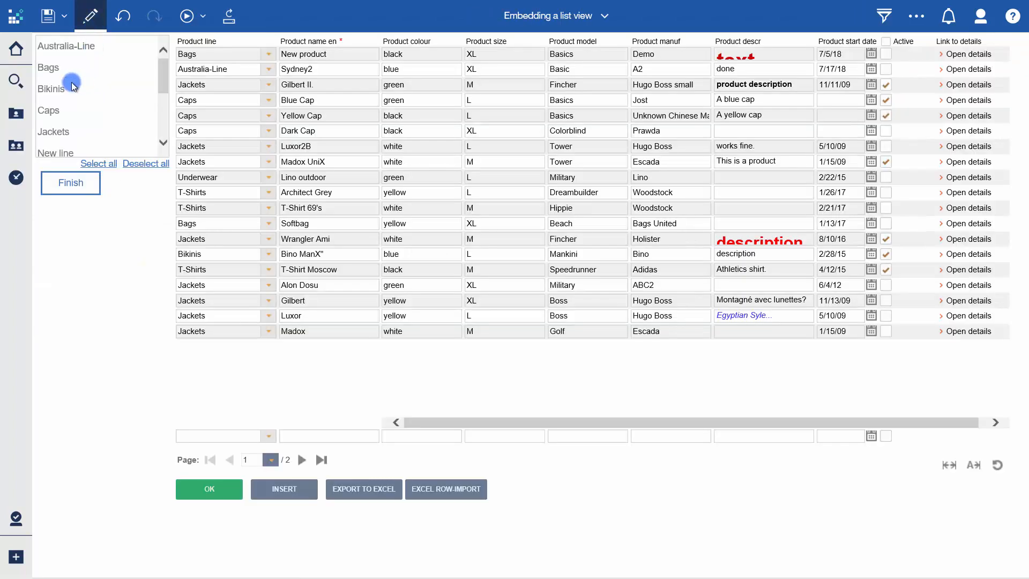
pyautogui.click(59, 68)
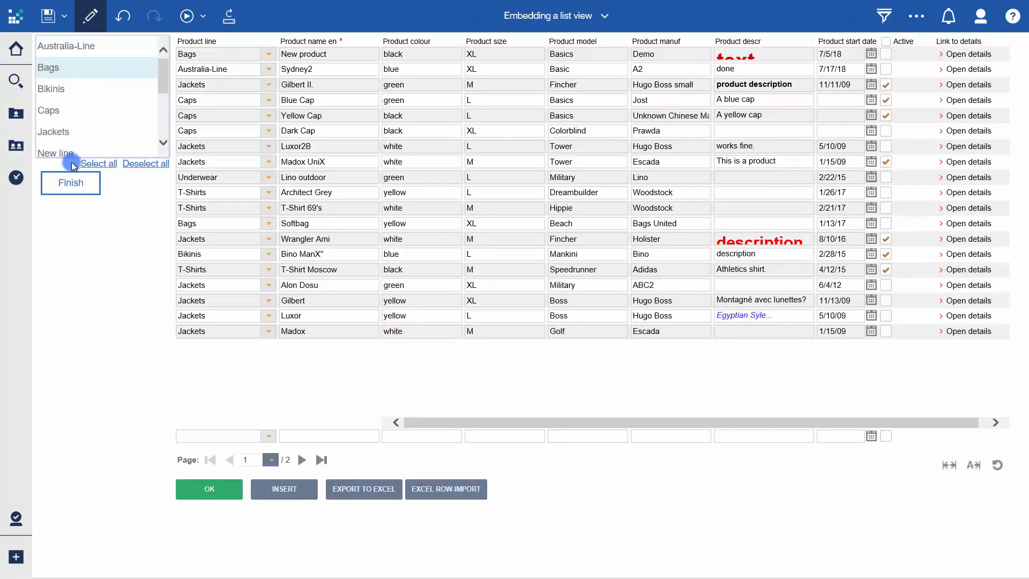
pyautogui.click(72, 192)
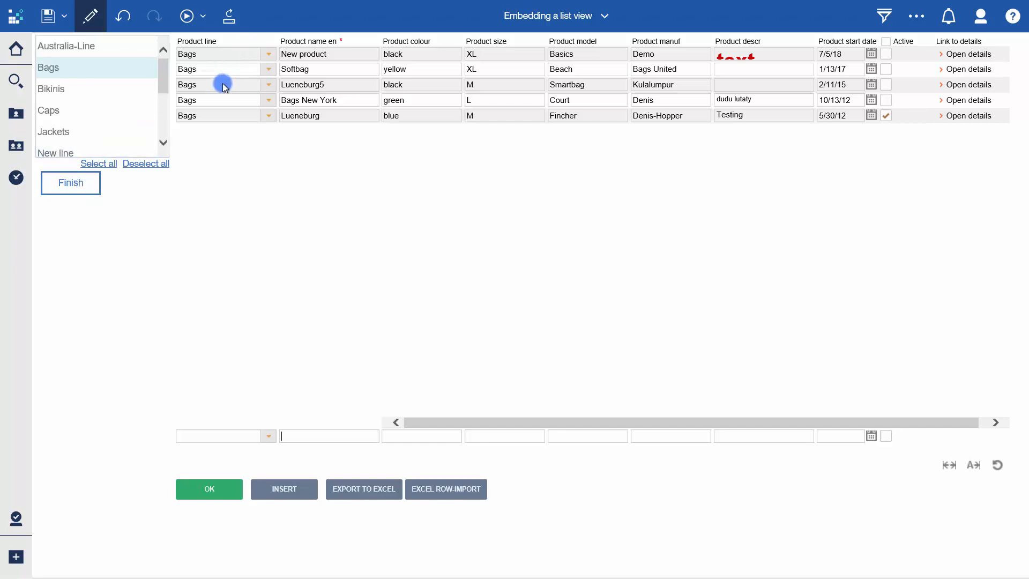
# - Add Bikinis and Caps to the selected product lines and apply the selection to the embedded table
pyautogui.click(99, 97)
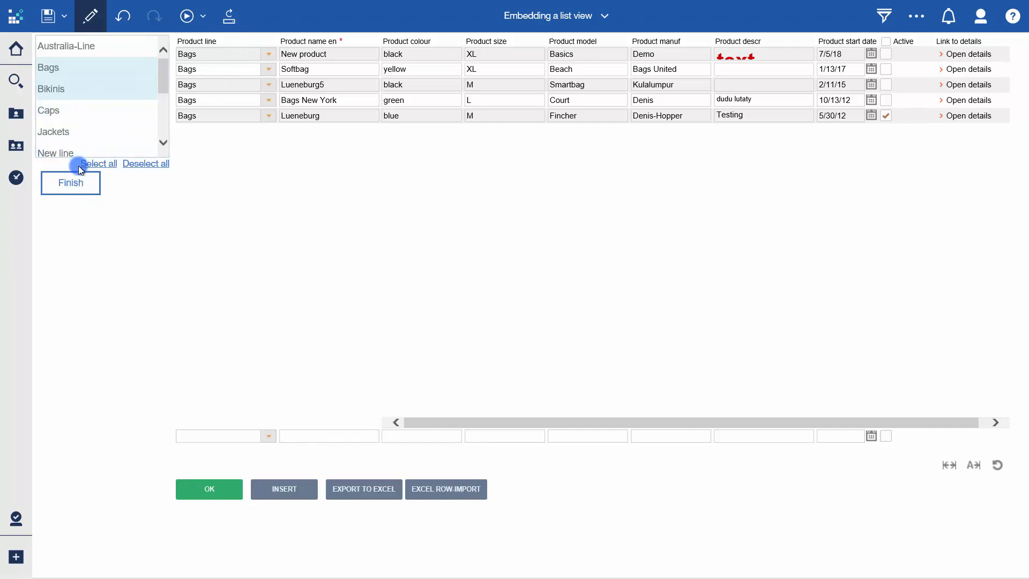
pyautogui.click(65, 114)
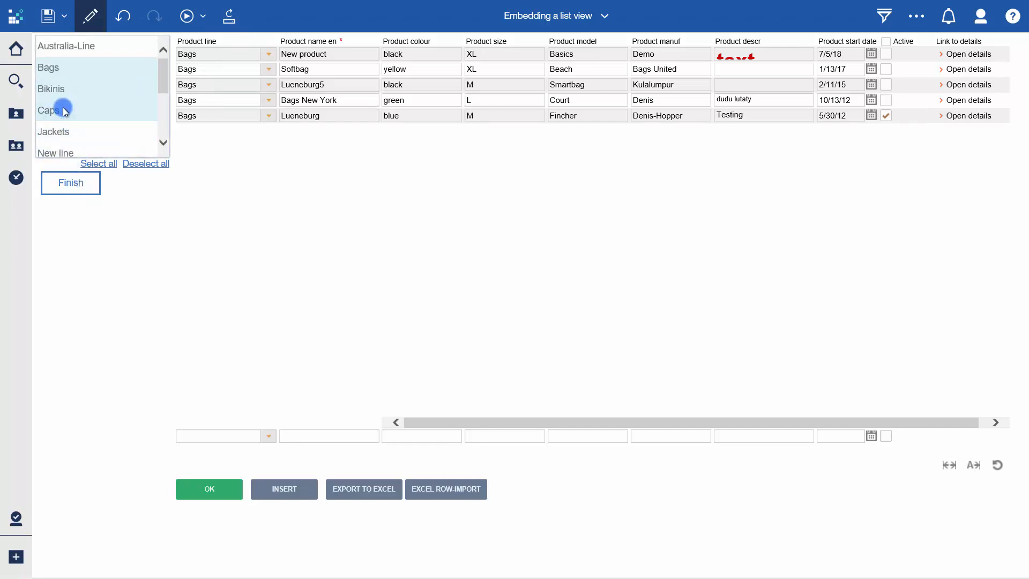
pyautogui.click(78, 184)
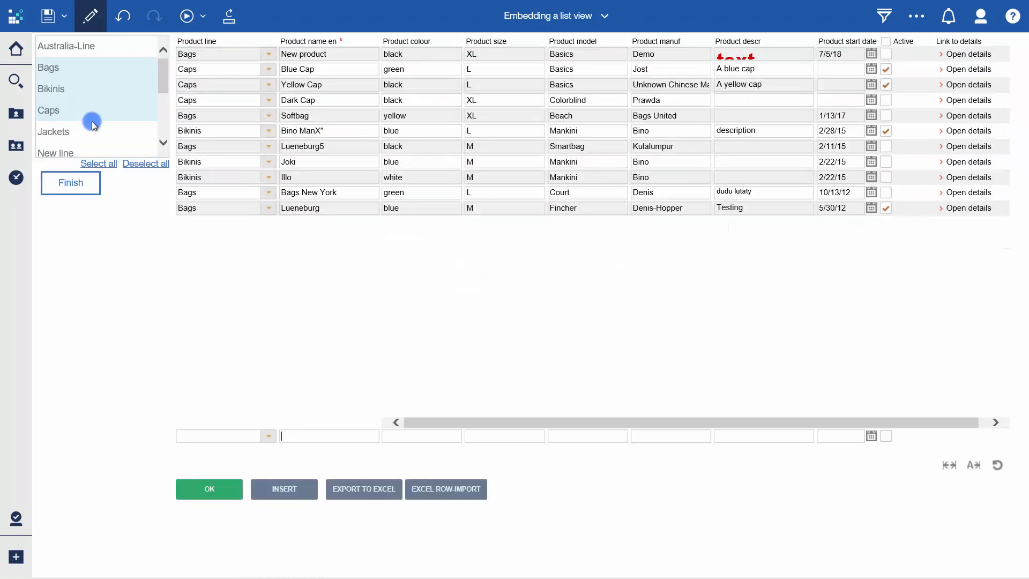